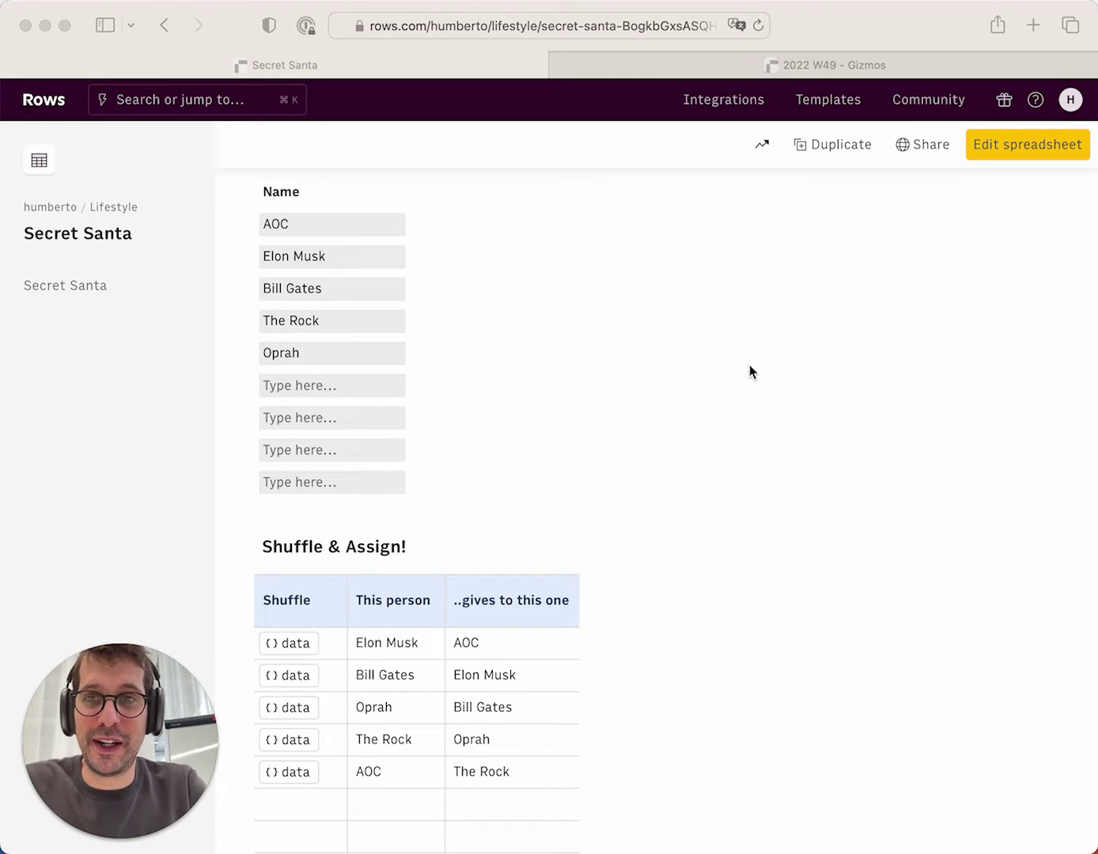
Scroll the Secret Santa page down to the Participants list
scroll(749, 365, "up", 5)
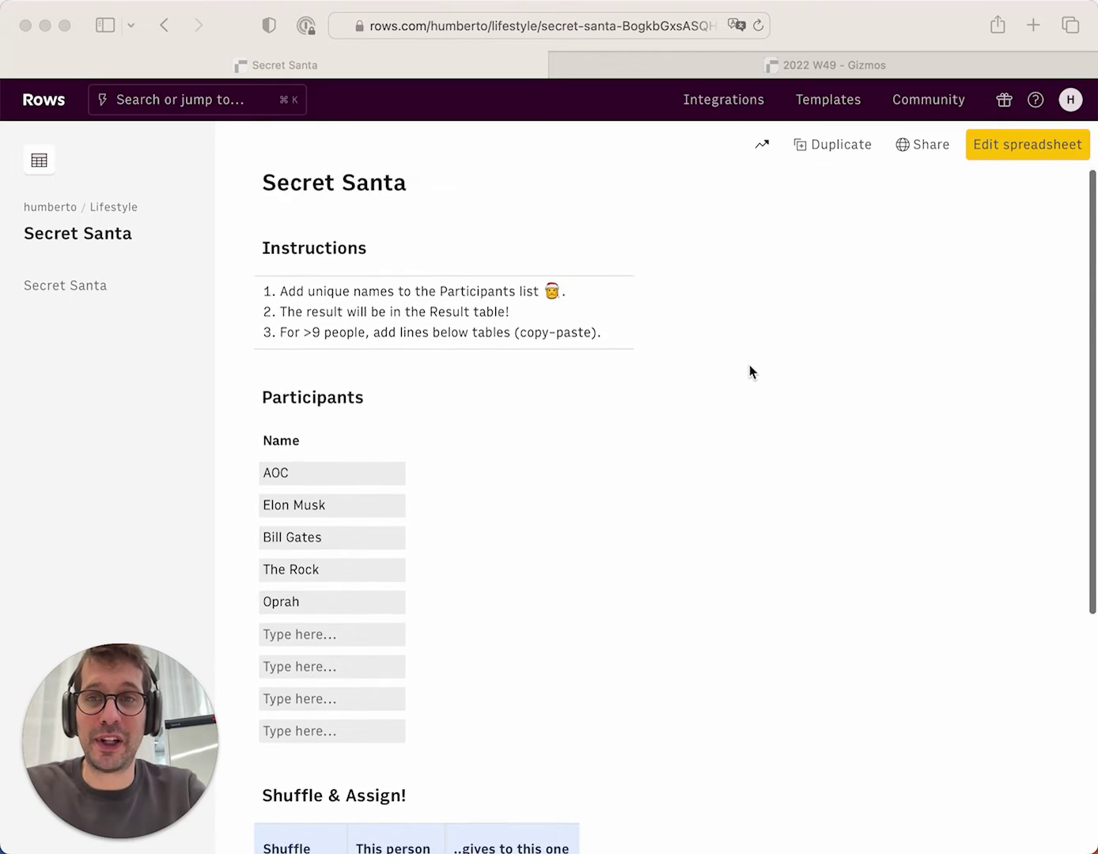
scroll(749, 364, "down", 2)
scroll(749, 368, "down", 4)
scroll(750, 368, "up", 5)
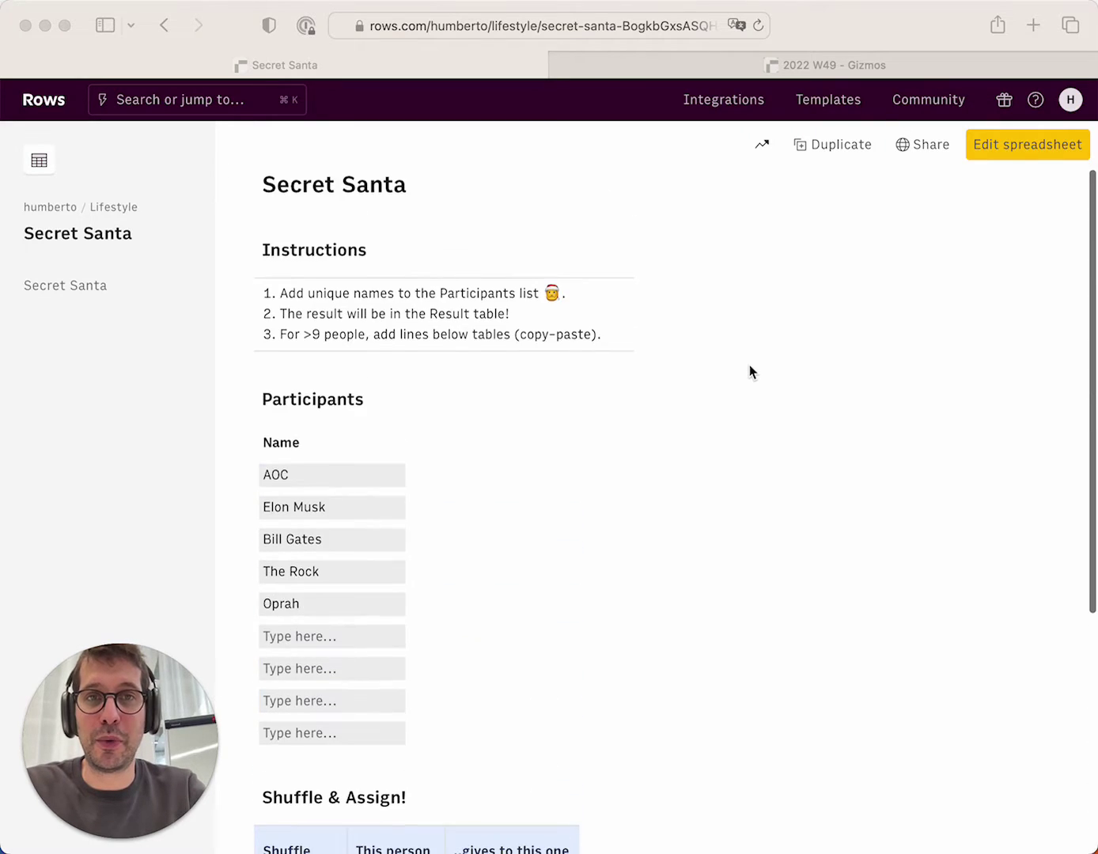
scroll(750, 368, "down", 3)
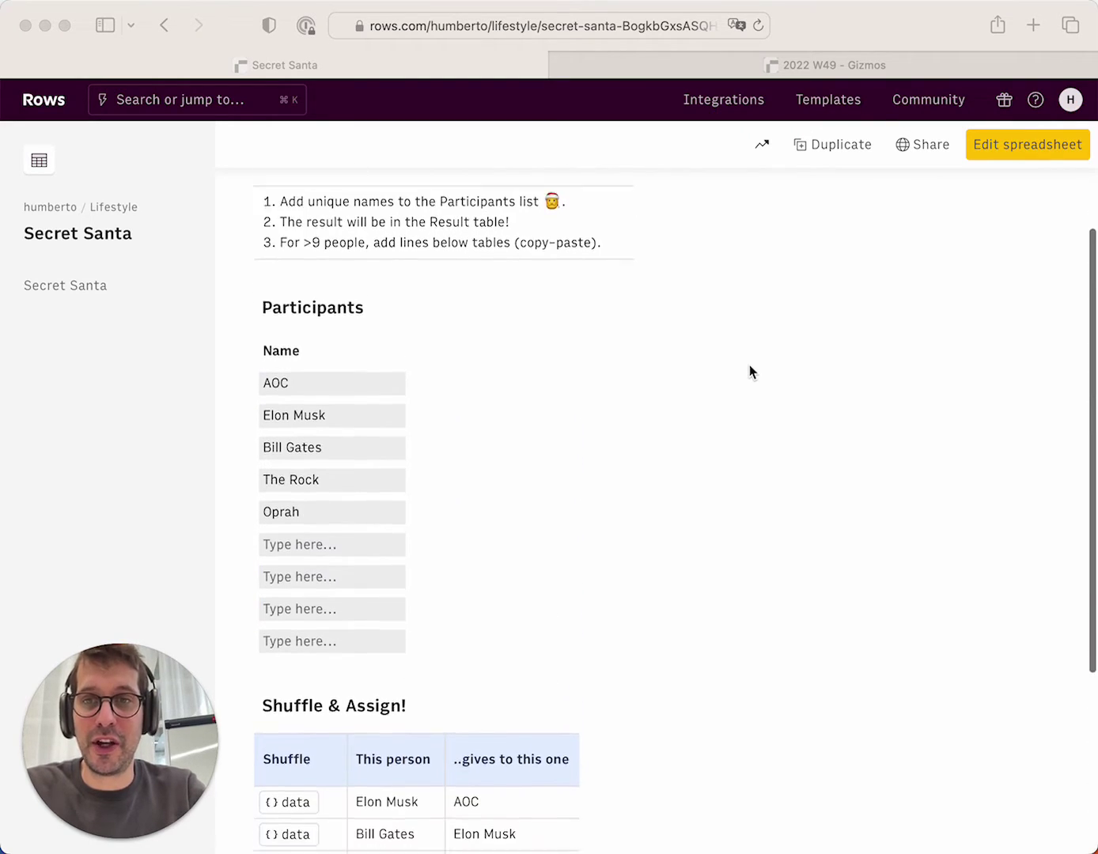
scroll(749, 369, "down", 2)
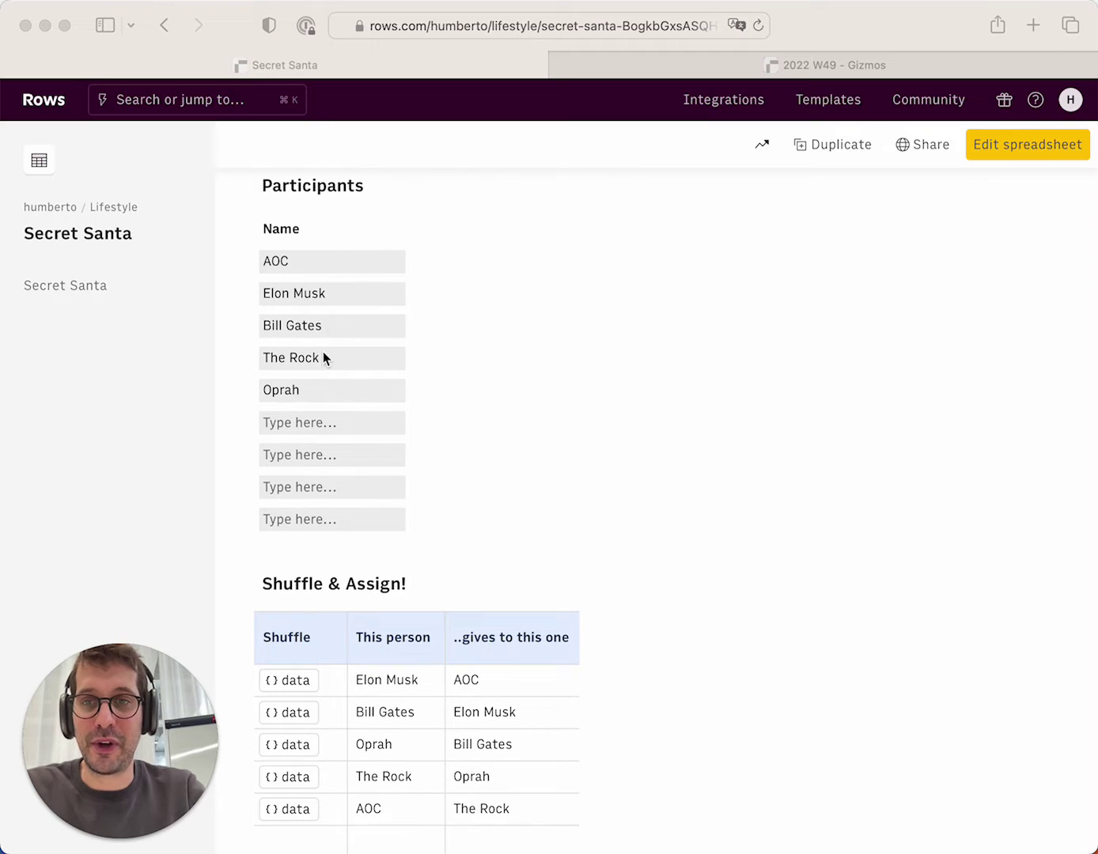
left_click(322, 254)
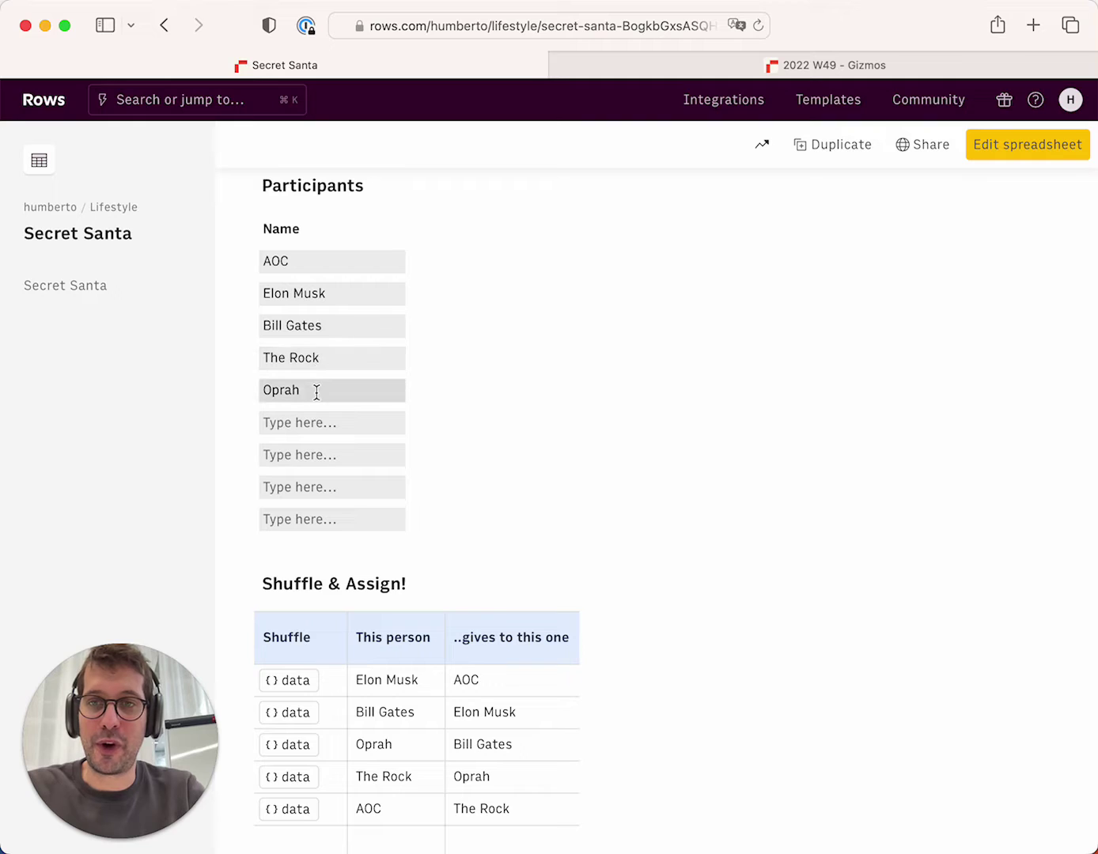
scroll(316, 391, "down", 1)
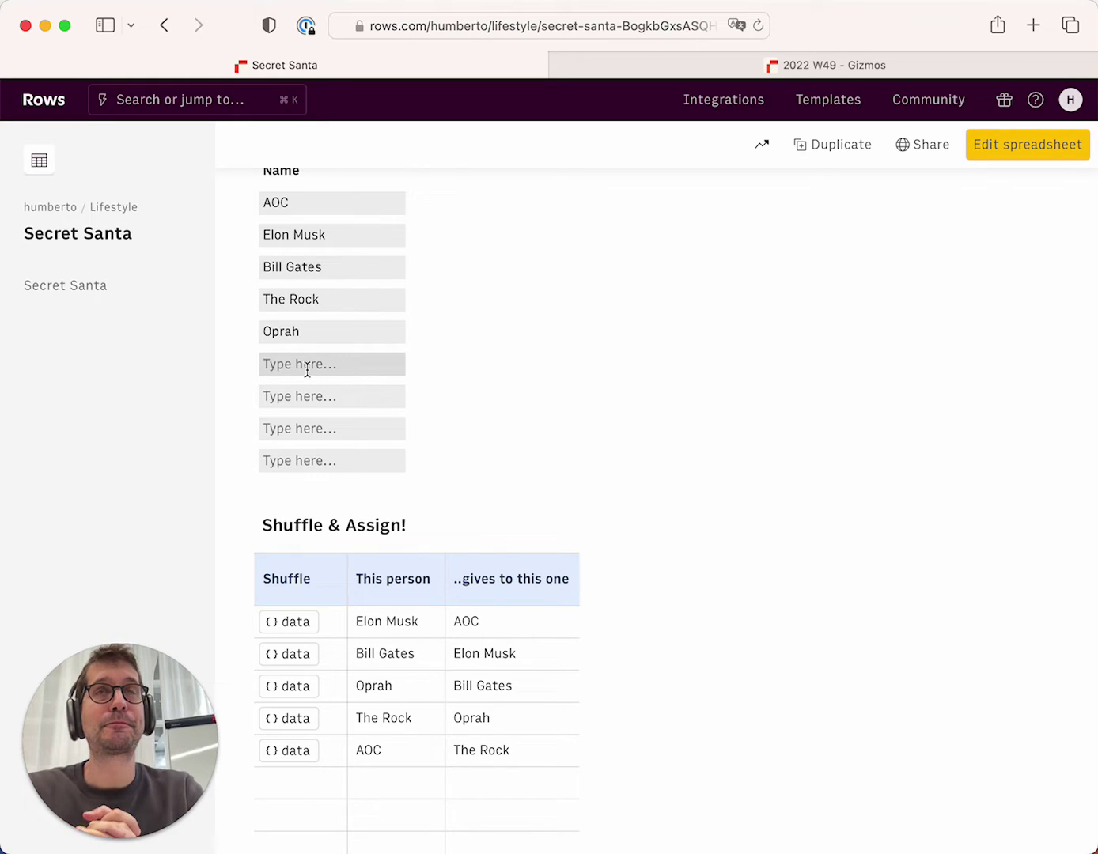
Add 'Obama' as a sixth participant, then delete it so the five pairings reshuffle
type("Obama")
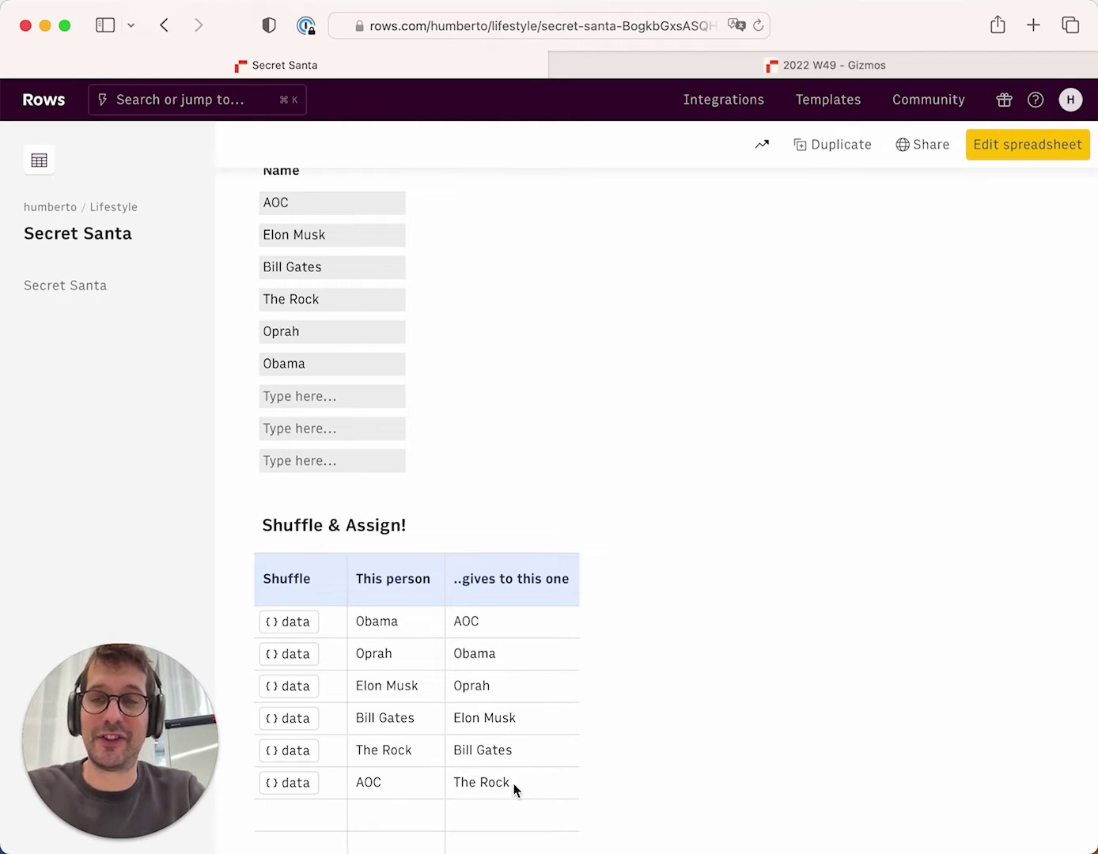
key("BackSpace")
left_click(337, 330)
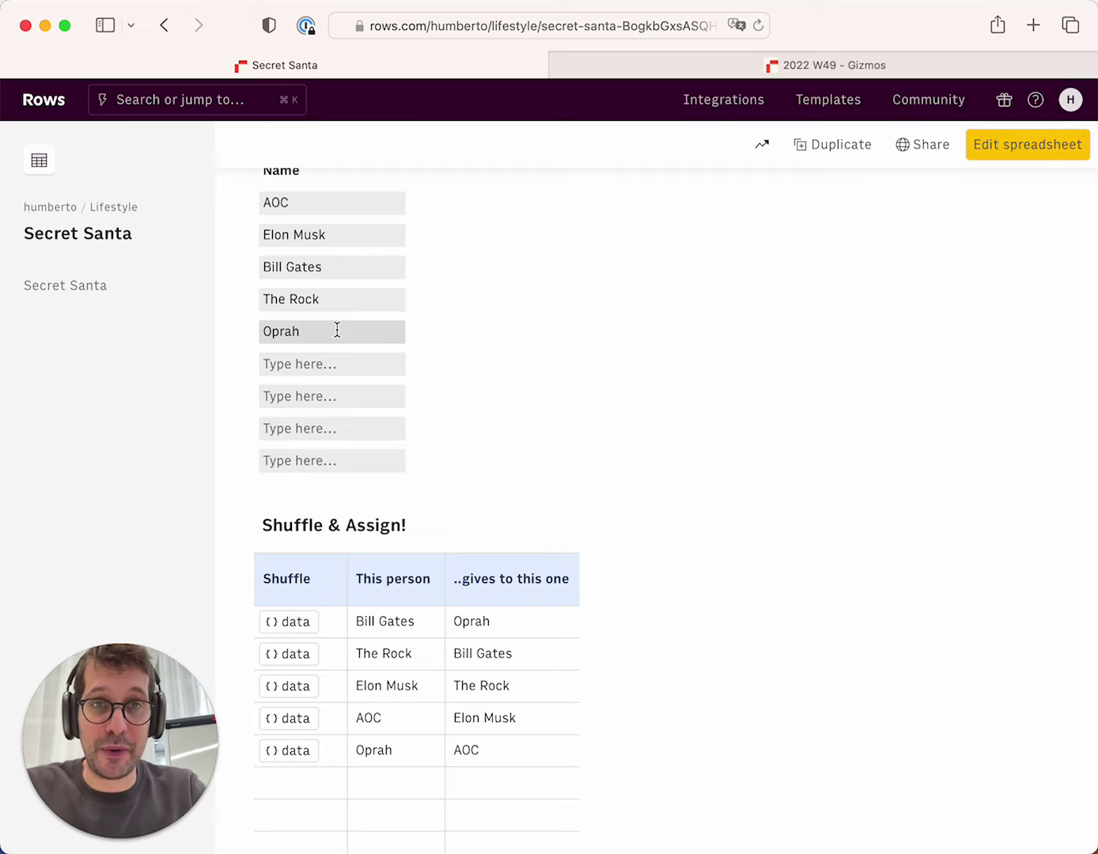
scroll(568, 293, "up", 1)
scroll(655, 382, "up", 3)
Switch to edit mode and step through the Participants Name cells
left_click(1041, 157)
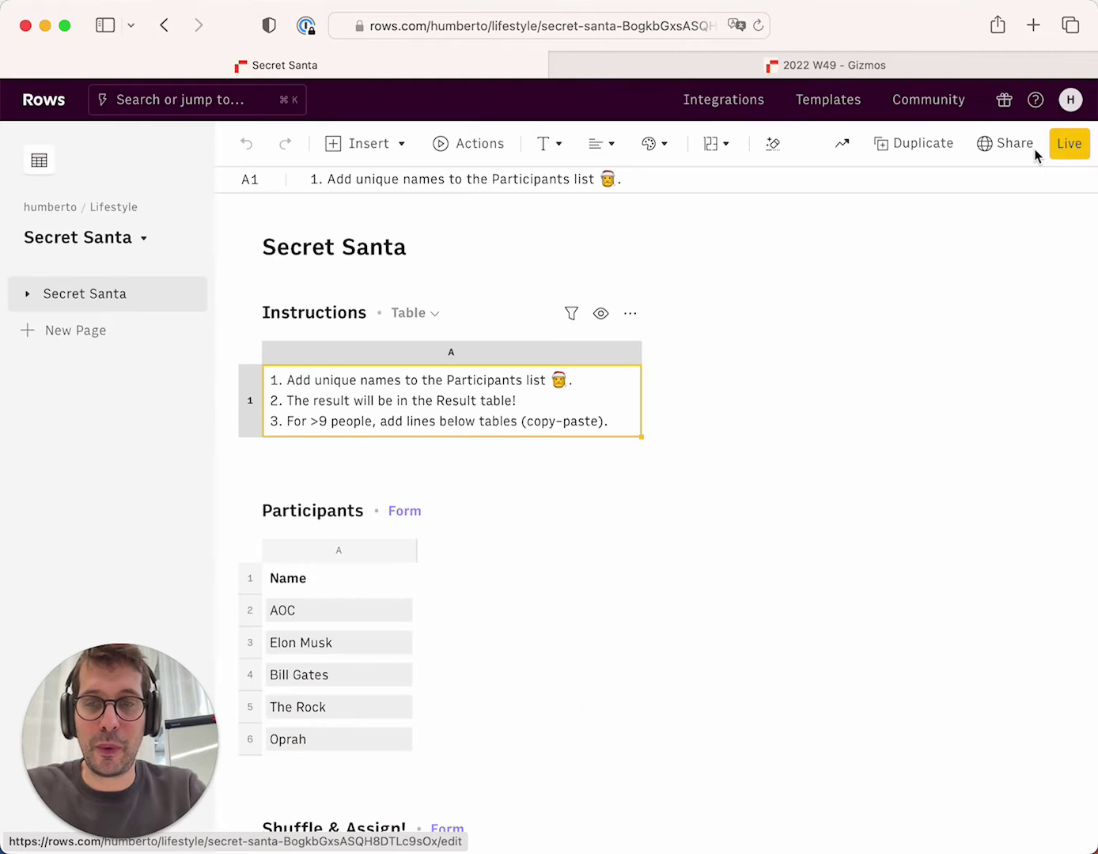
scroll(633, 467, "down", 3)
left_click(381, 380)
key("Down")
key("Down")
key("Down")
key("Down")
key("Down")
key("Down")
key("Down")
key("Down")
key("Down")
key("Down")
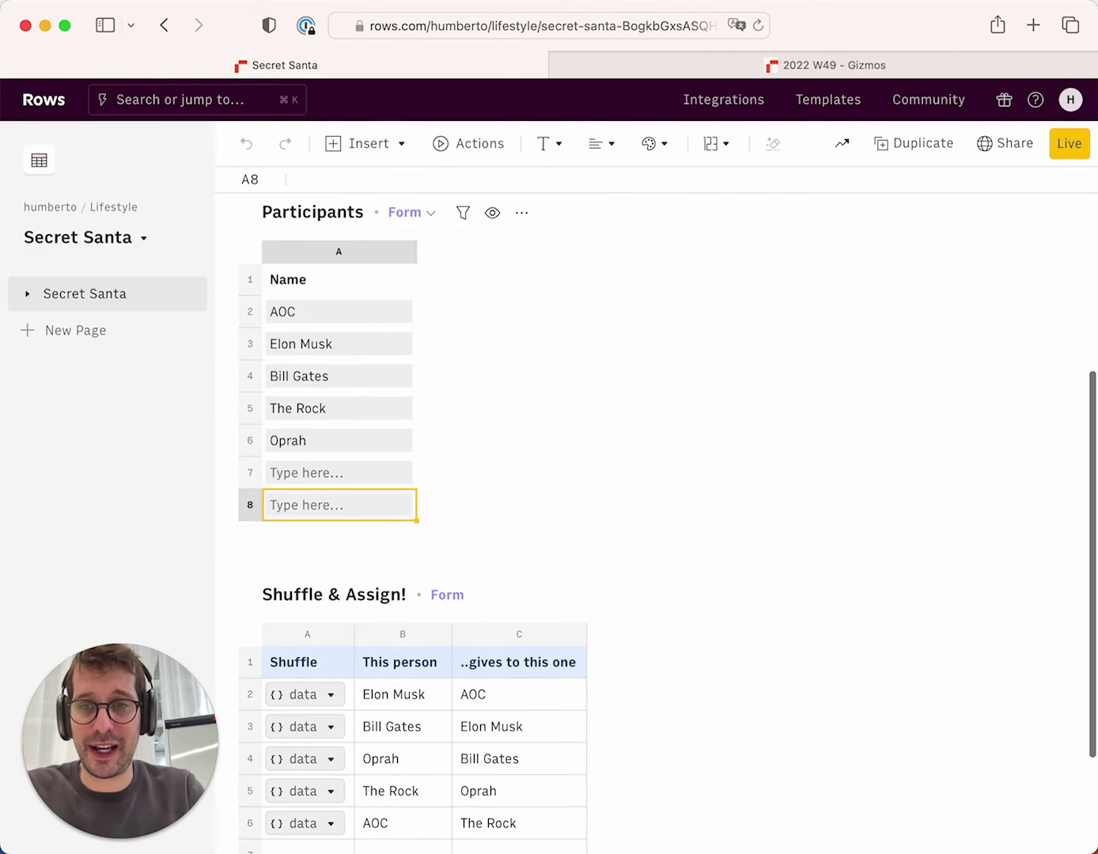
key("Up")
key("Down")
key("Down")
key("Up")
key("Up")
Select cell A2 under Shuffle to show its formula
scroll(351, 536, "down", 2)
left_click(345, 518)
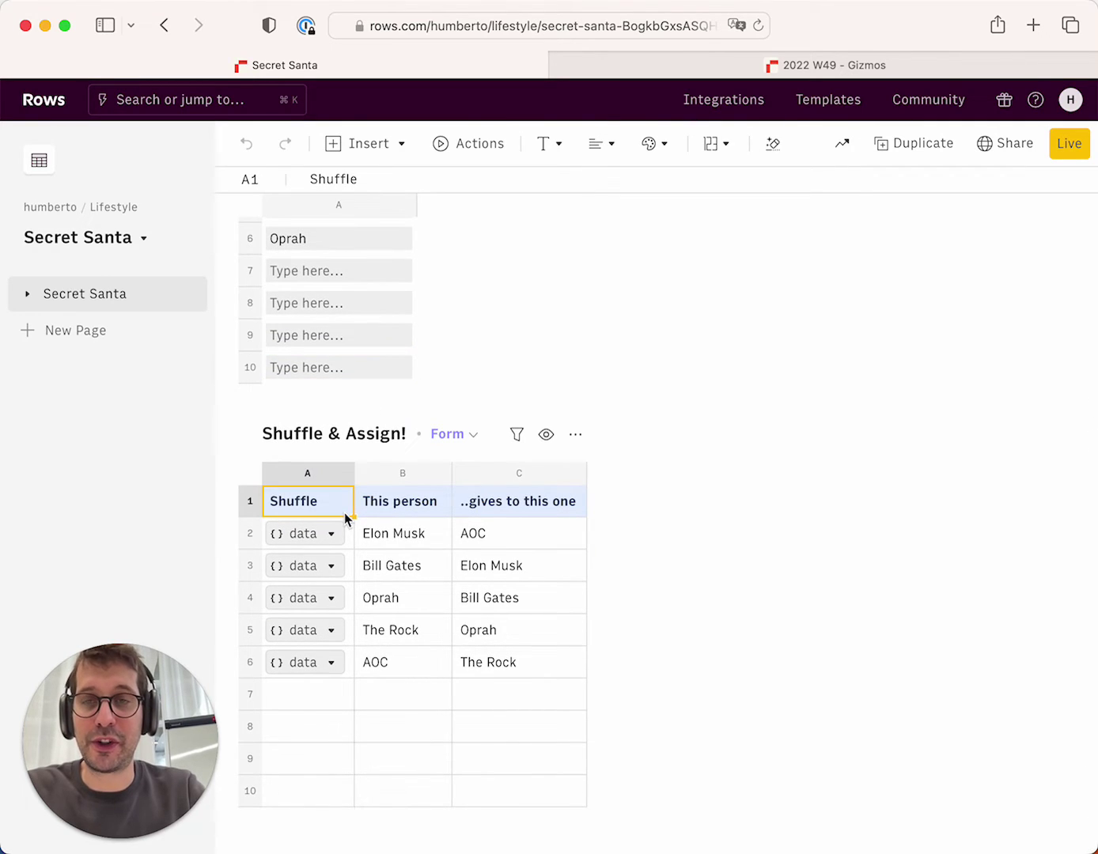
key("Down")
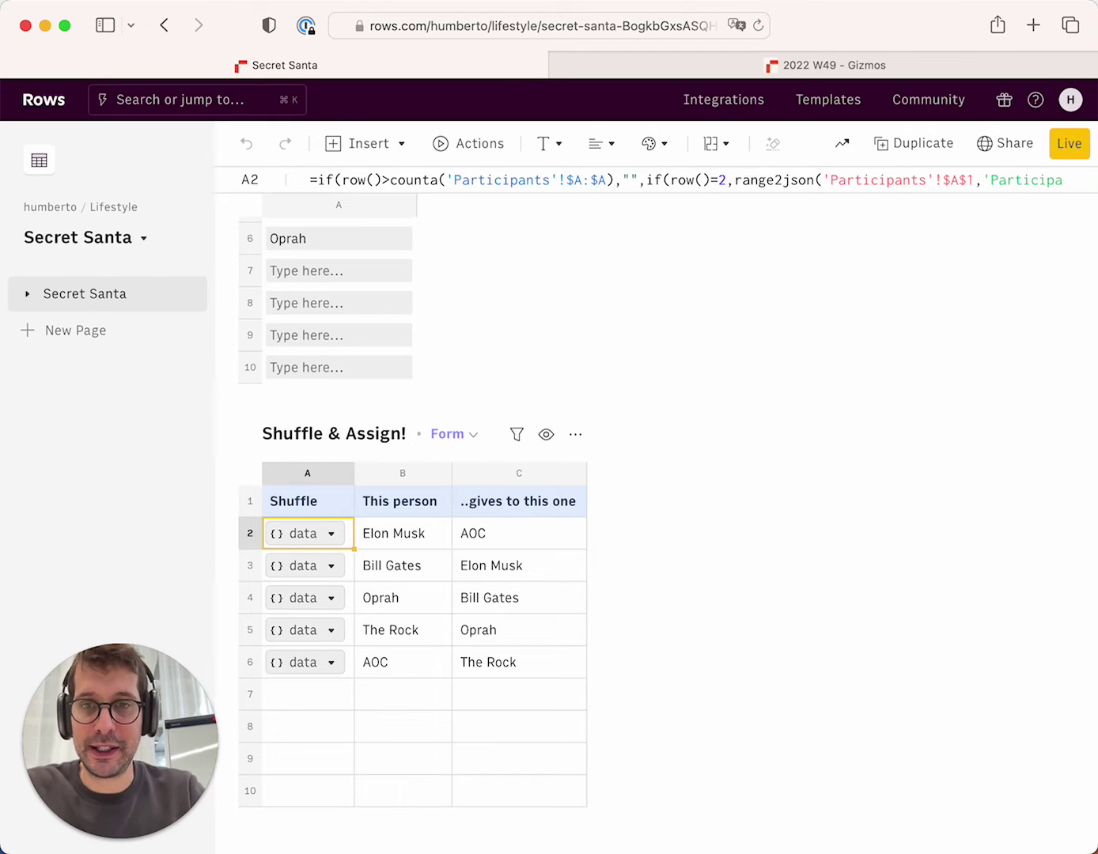
left_click(403, 533)
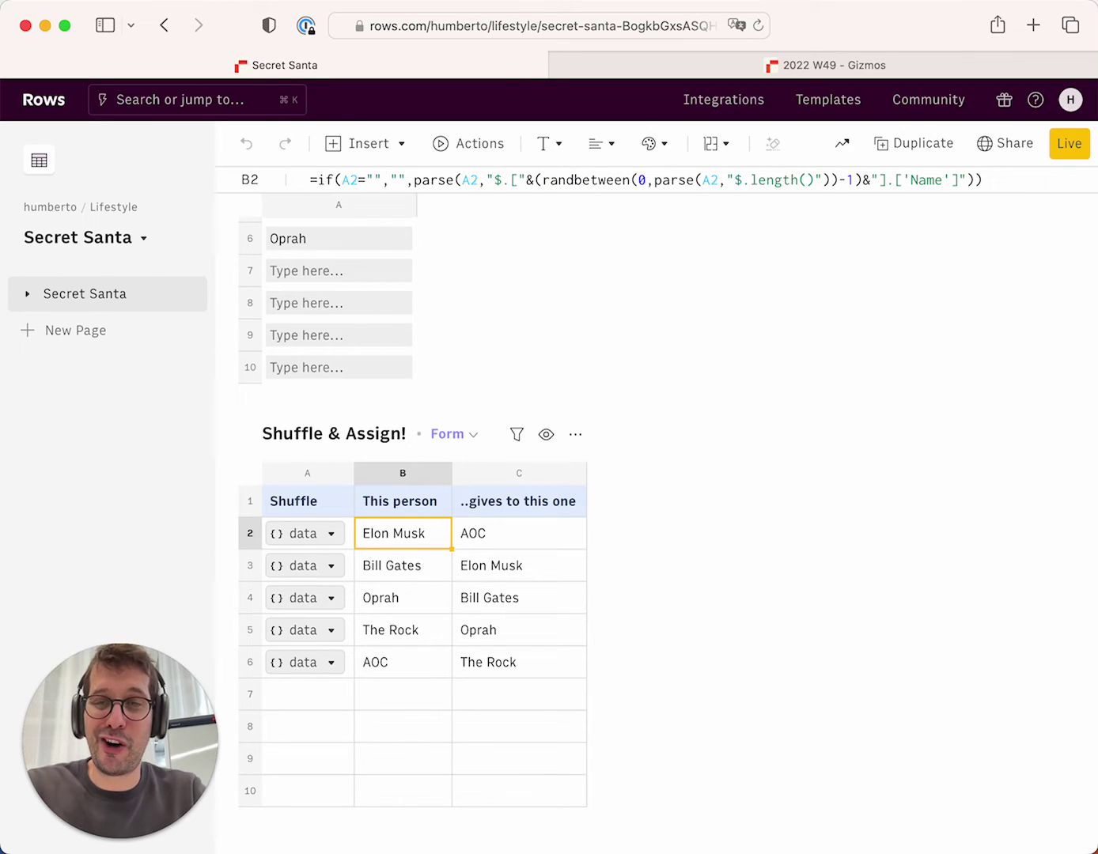
key("ctrl+space")
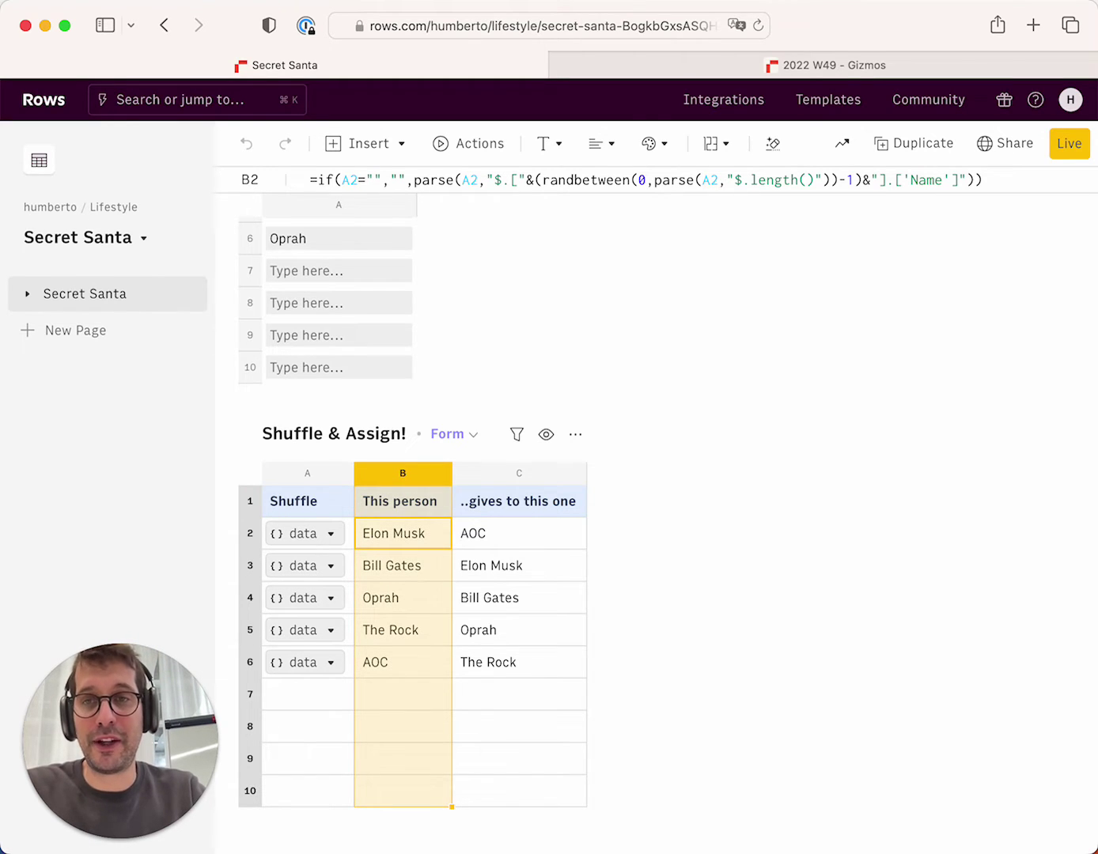
scroll(300, 253, "up", 4)
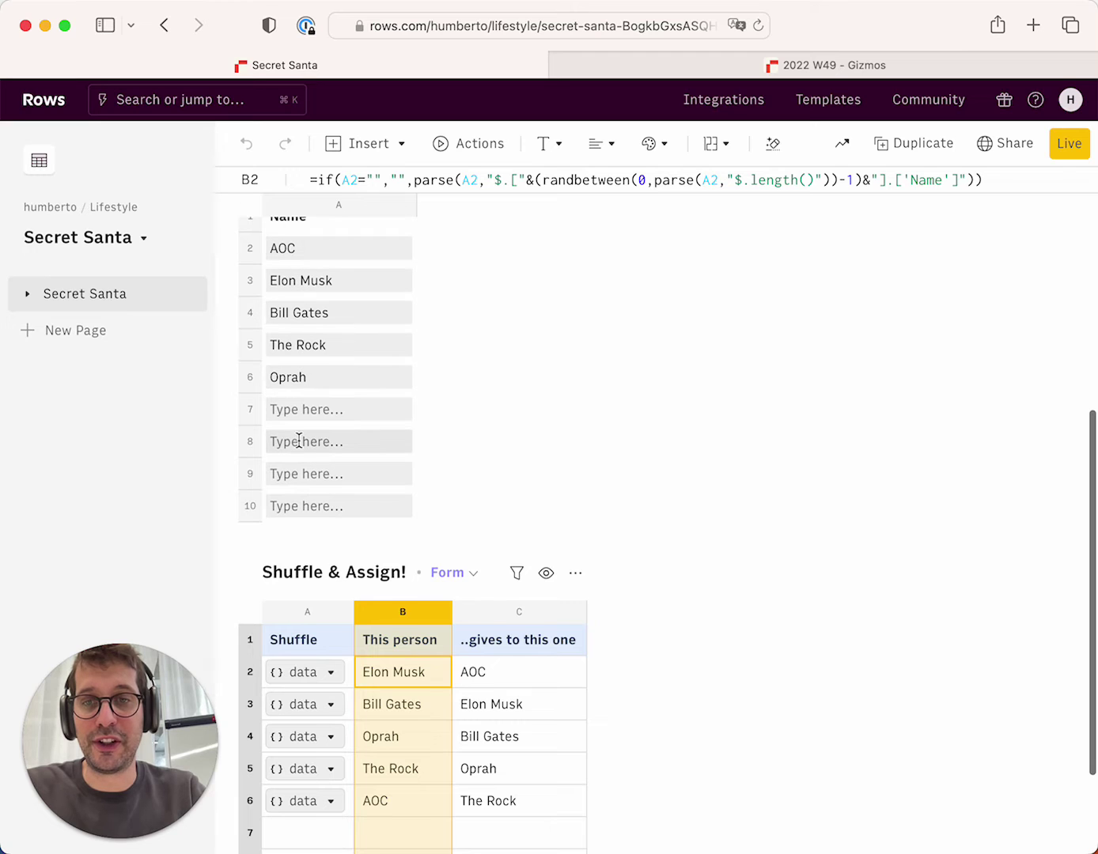
scroll(299, 441, "down", 3)
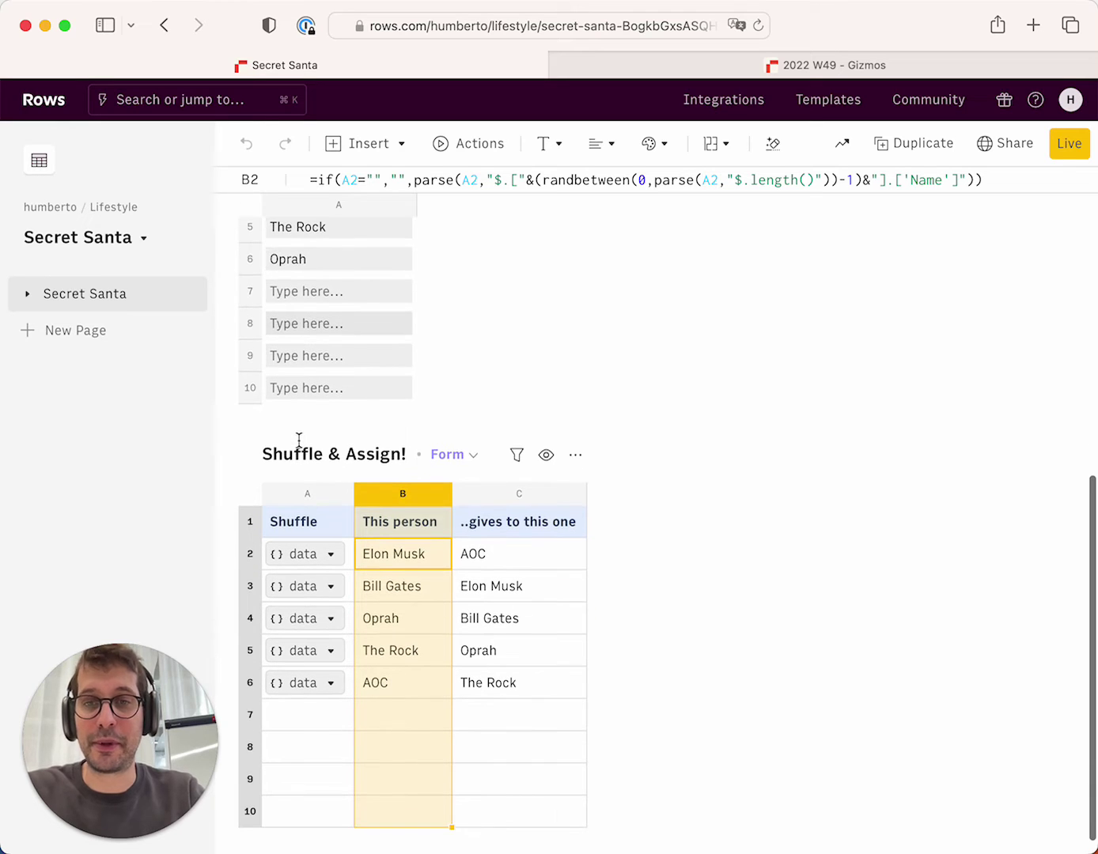
left_click(404, 586)
left_click(409, 556)
left_click(412, 587)
left_click(498, 587)
left_click(391, 585)
left_click(389, 617)
left_click(391, 584)
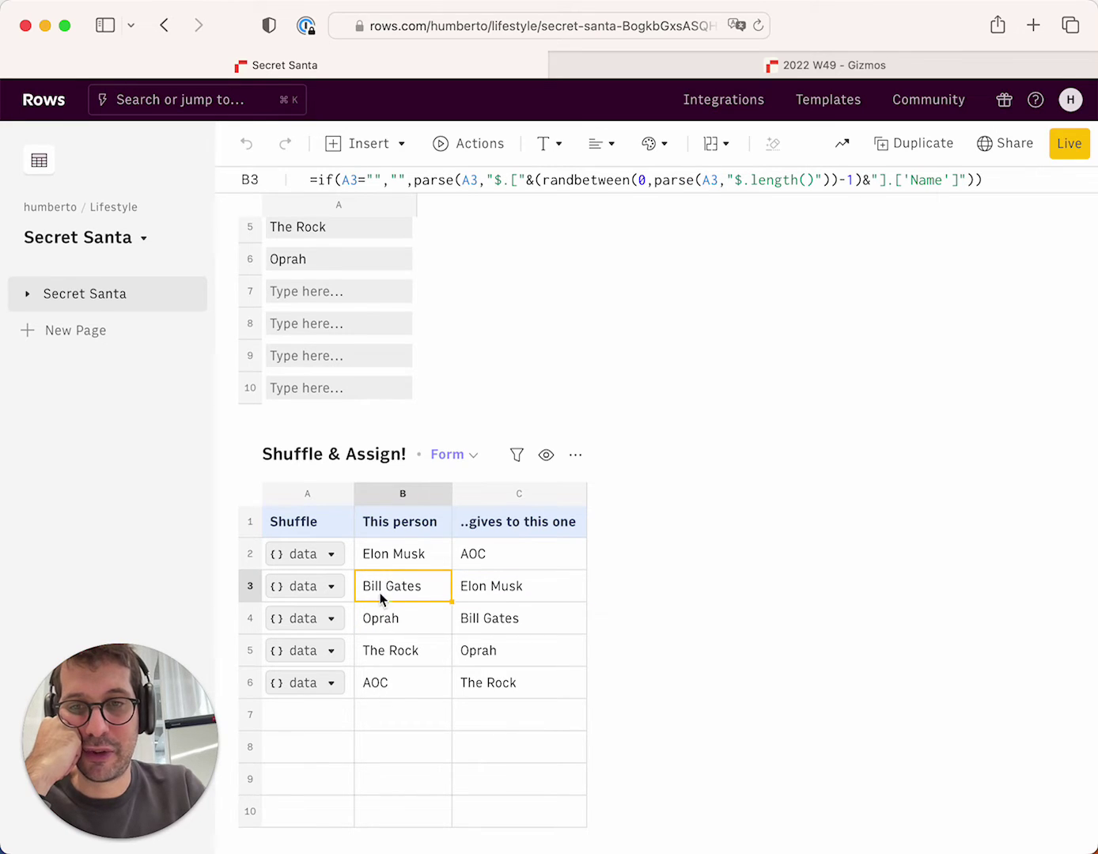
left_click(392, 566)
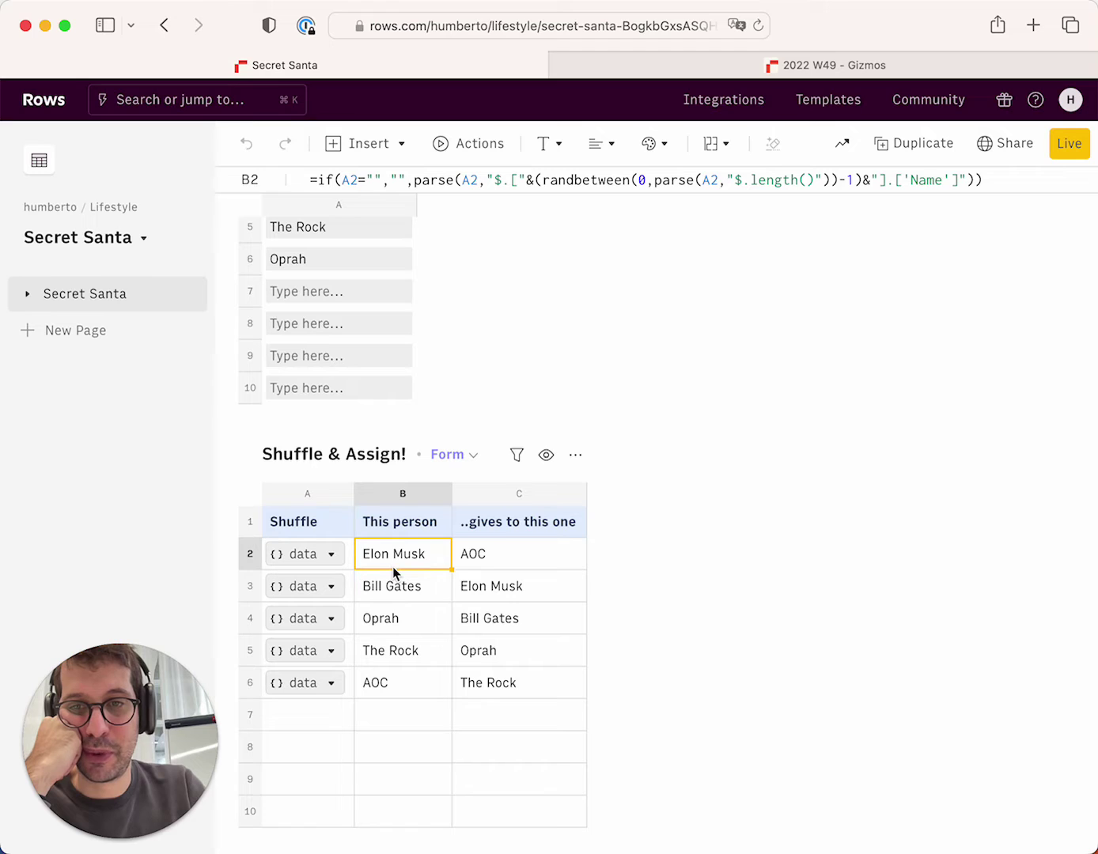
left_click(383, 685)
left_click(481, 565)
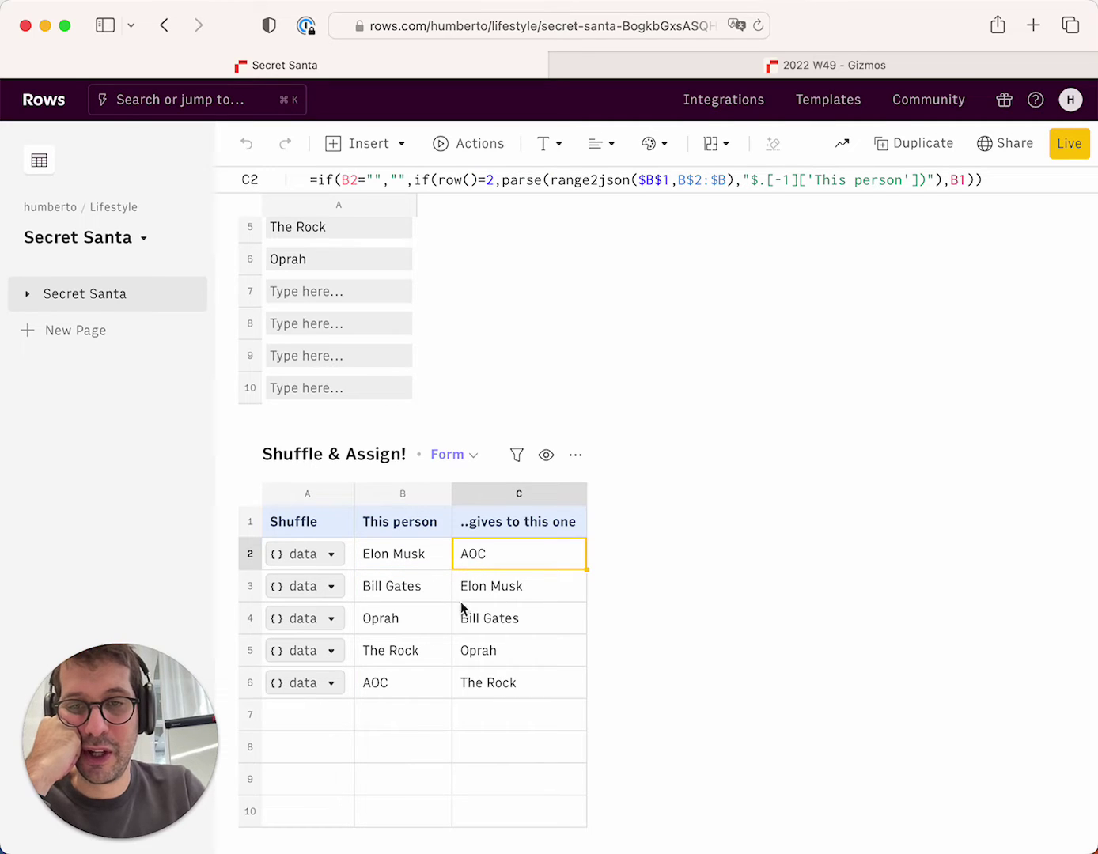
left_click(400, 495)
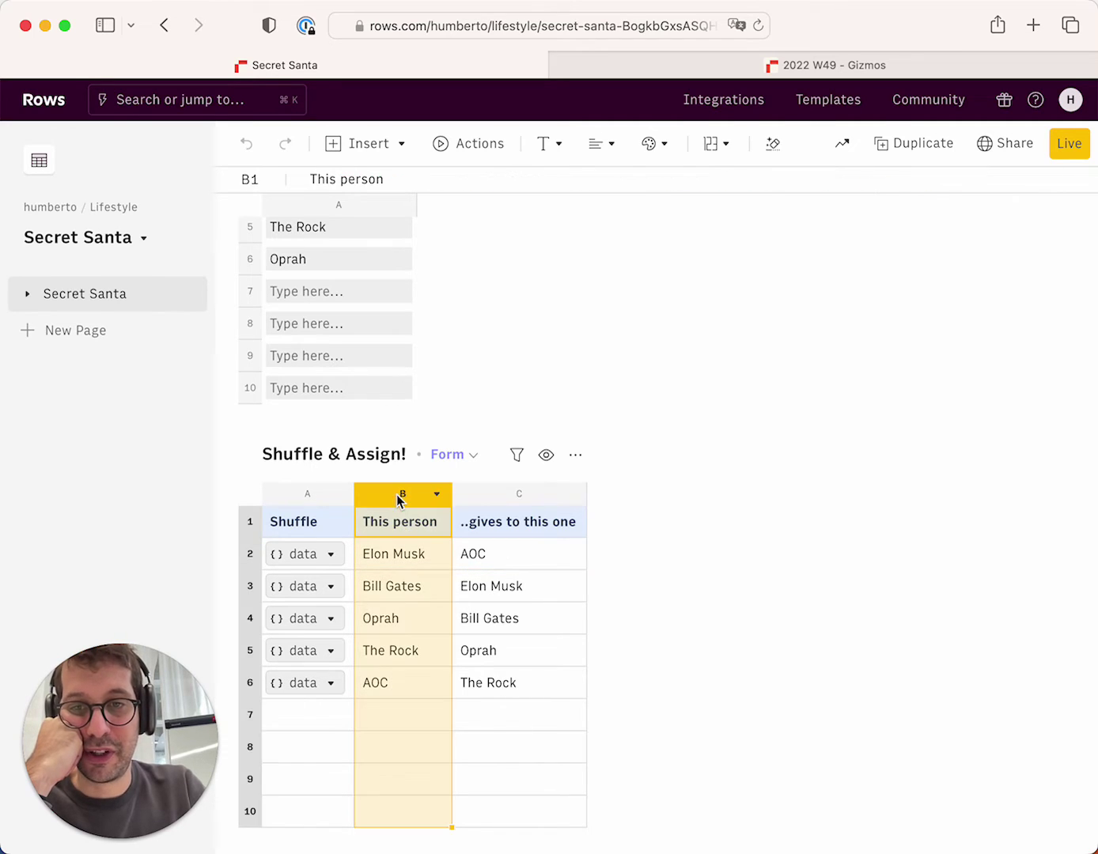
left_click(389, 535)
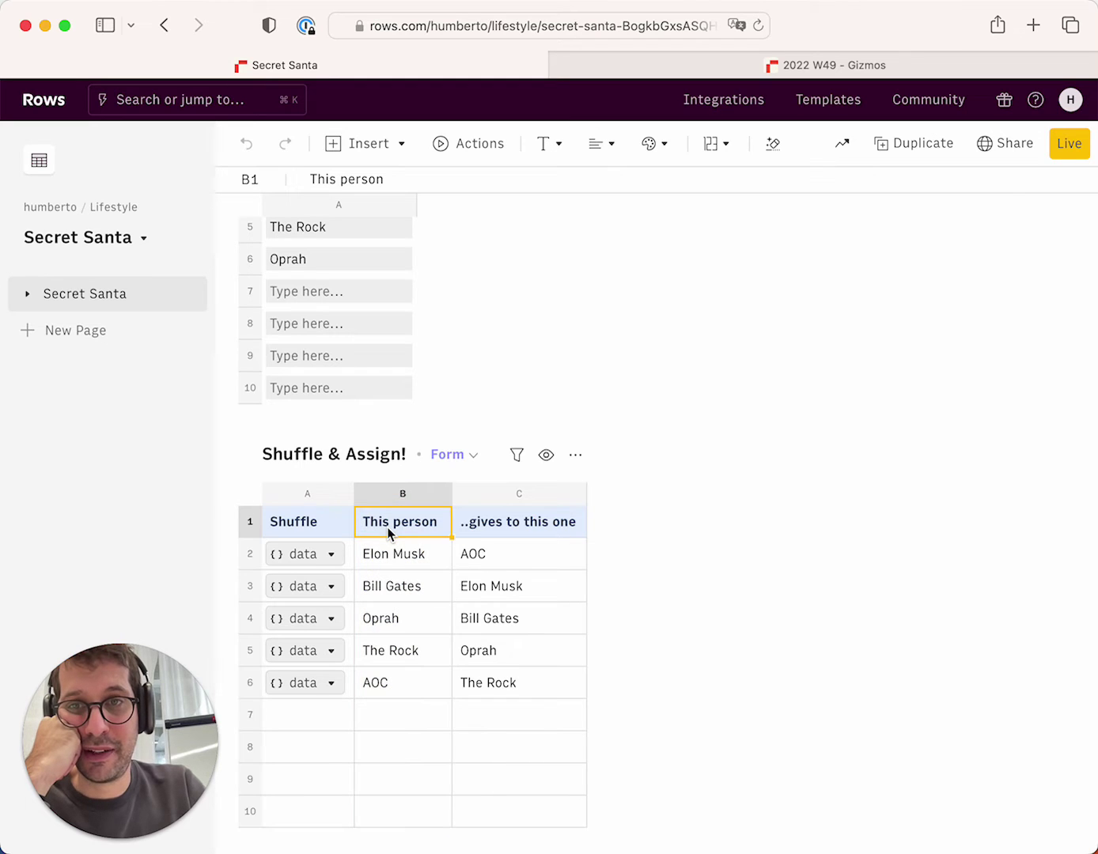
key("Down")
key("Left")
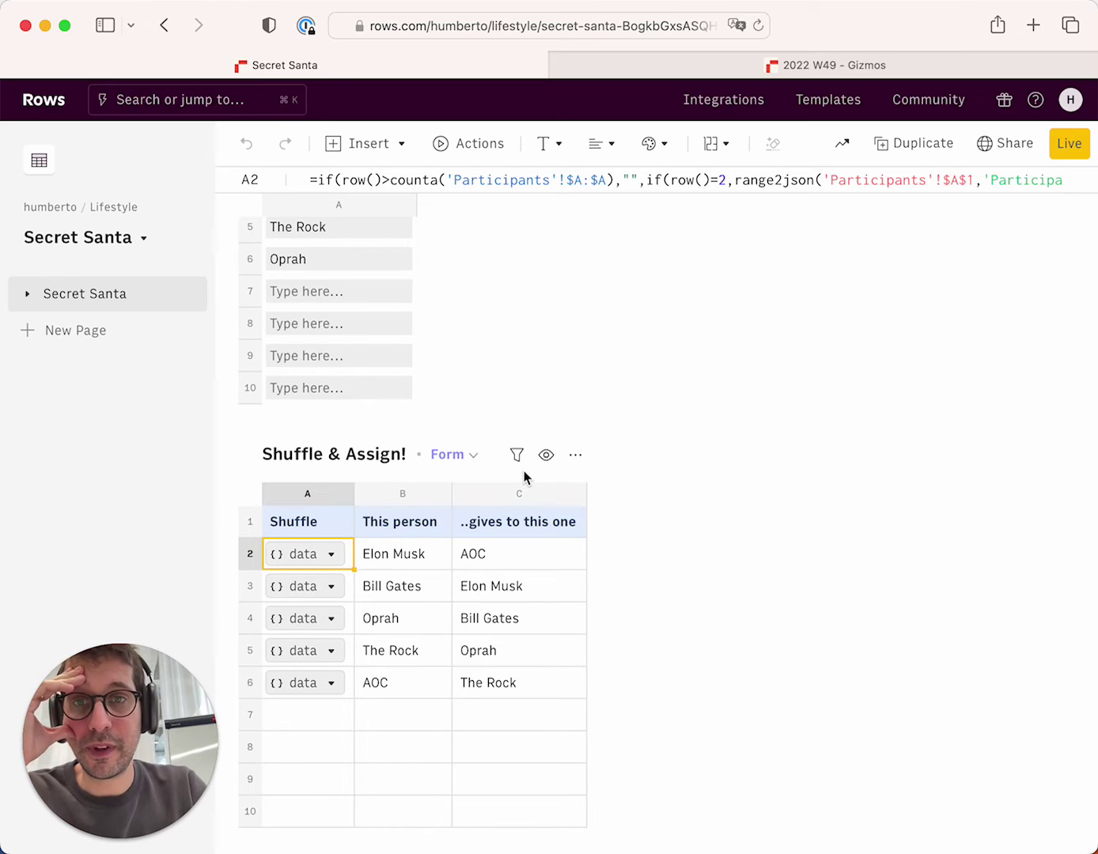
key("Return")
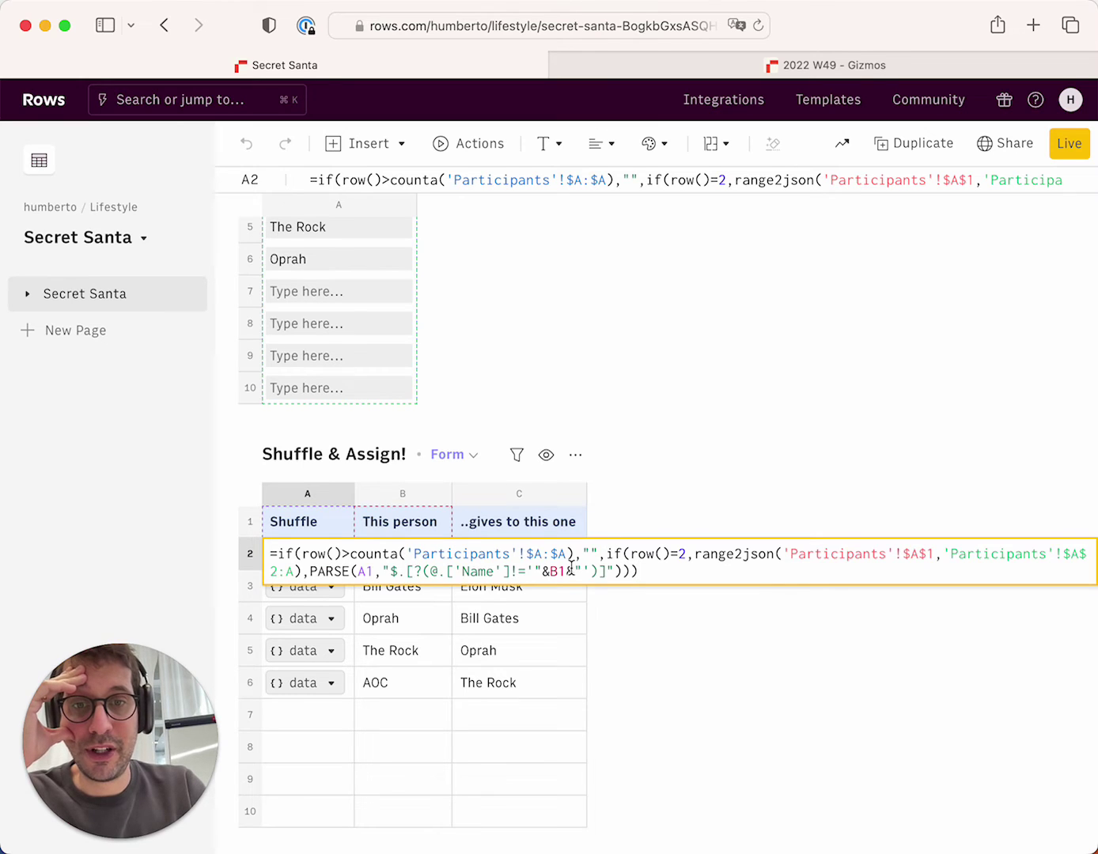
left_click_drag(623, 557, 679, 561)
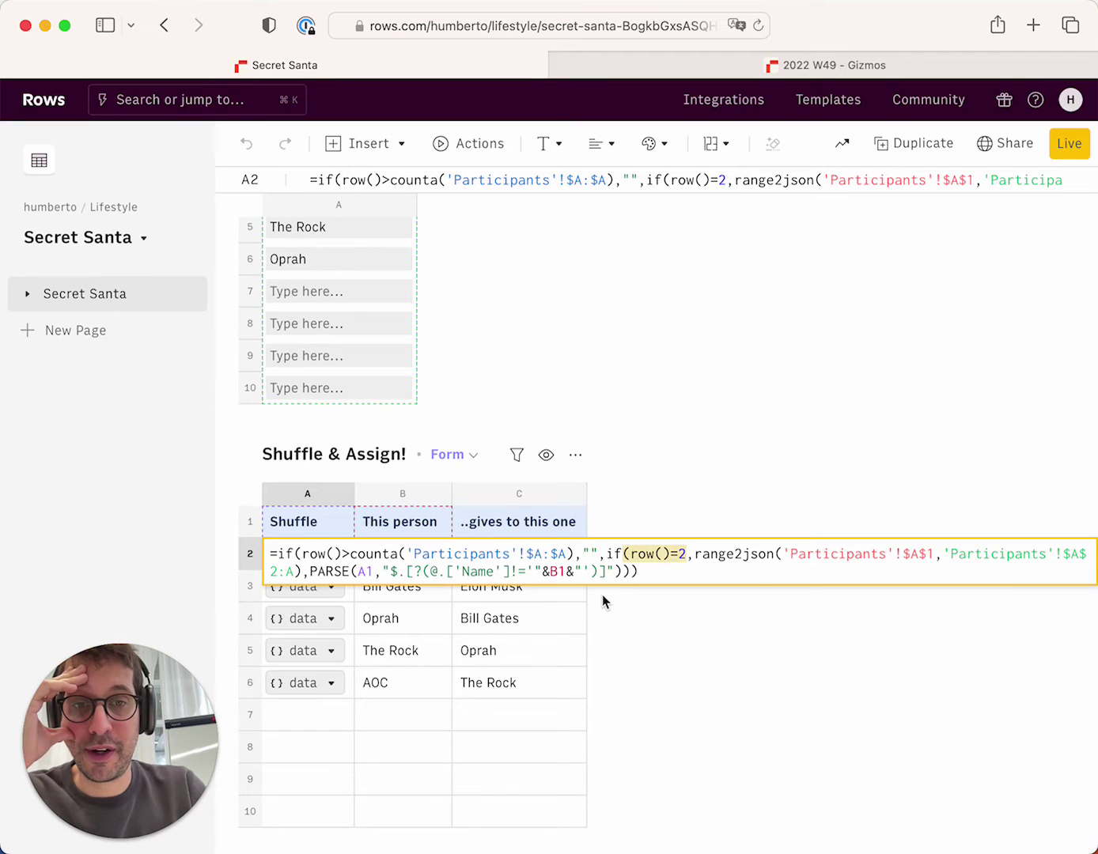
left_click(697, 554)
left_click_drag(708, 554, 1032, 558)
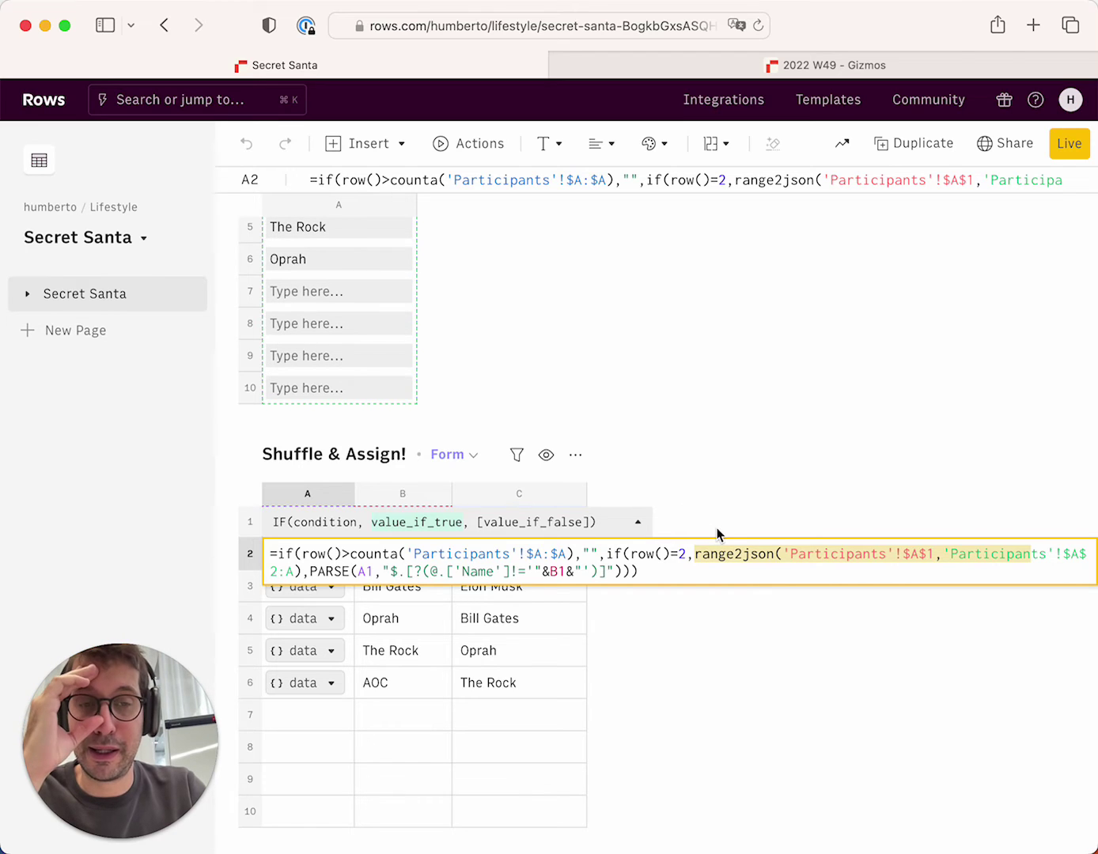
left_click(327, 569)
double_click(317, 571)
left_click(369, 577)
left_click_drag(390, 571, 511, 565)
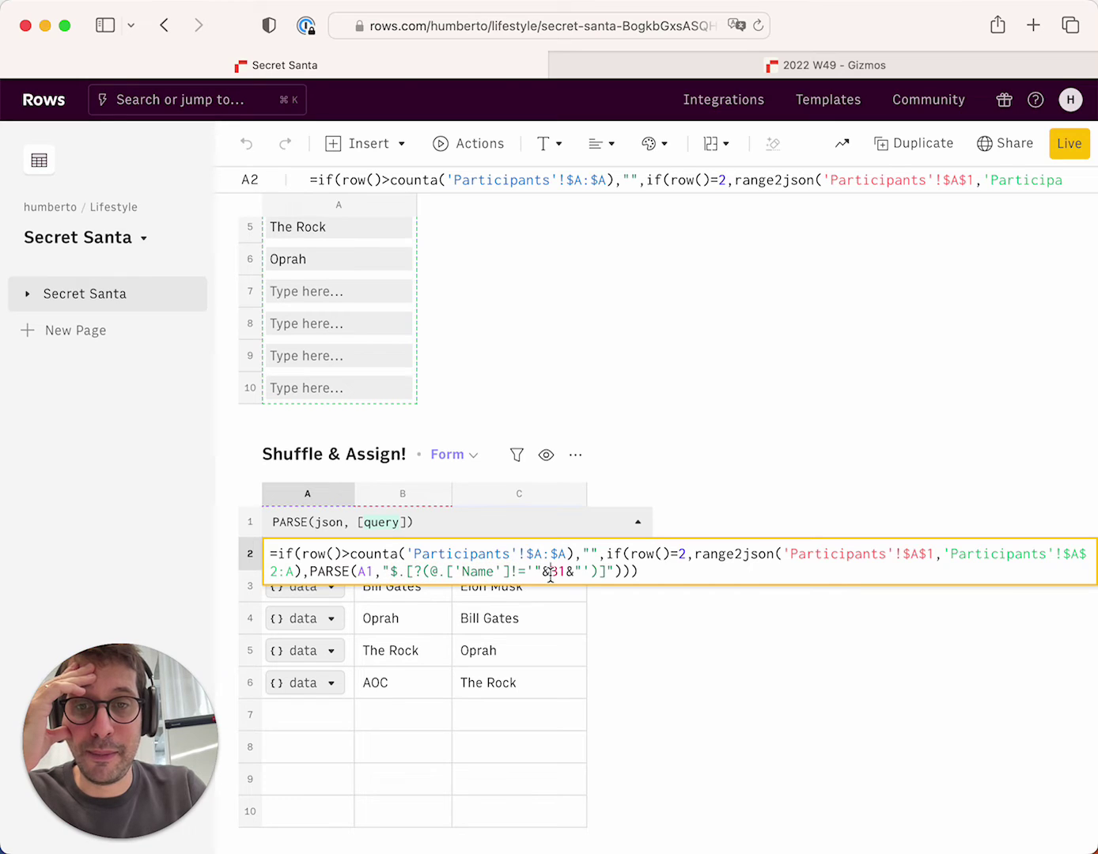
left_click(549, 572)
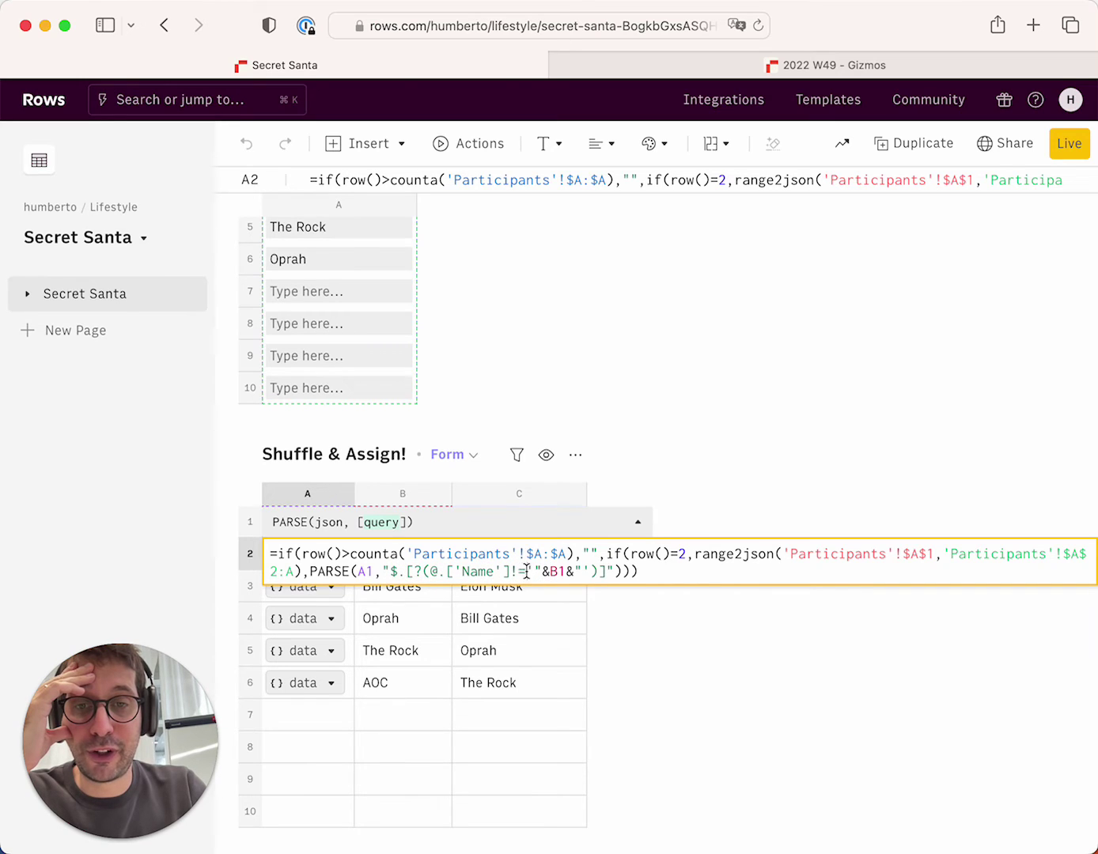
left_click_drag(523, 571, 578, 571)
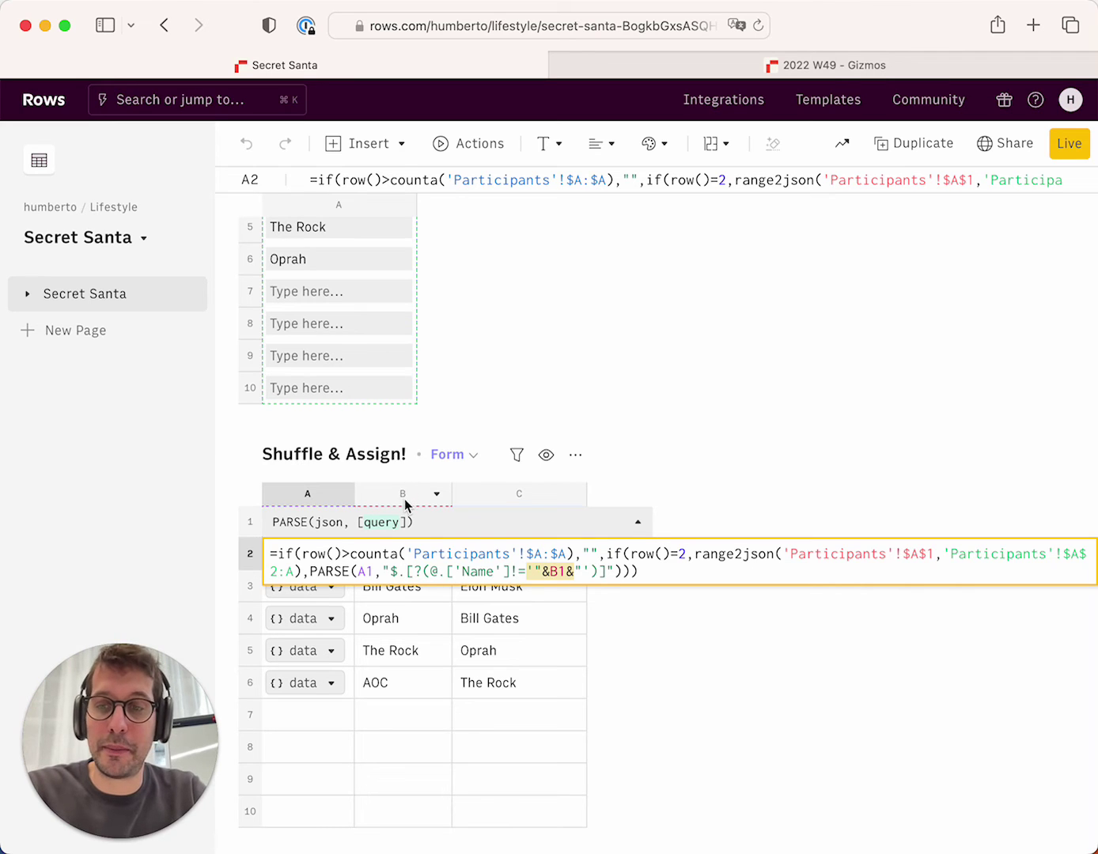
key("Escape")
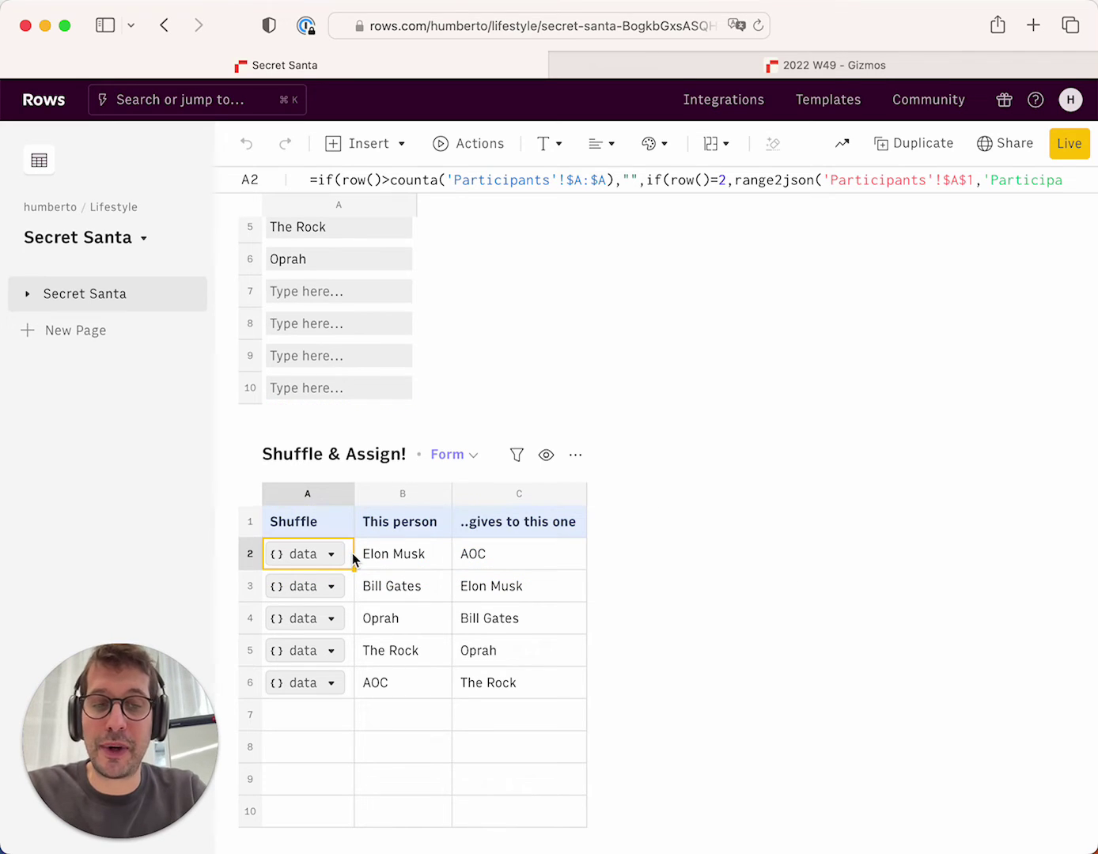
double_click(353, 557)
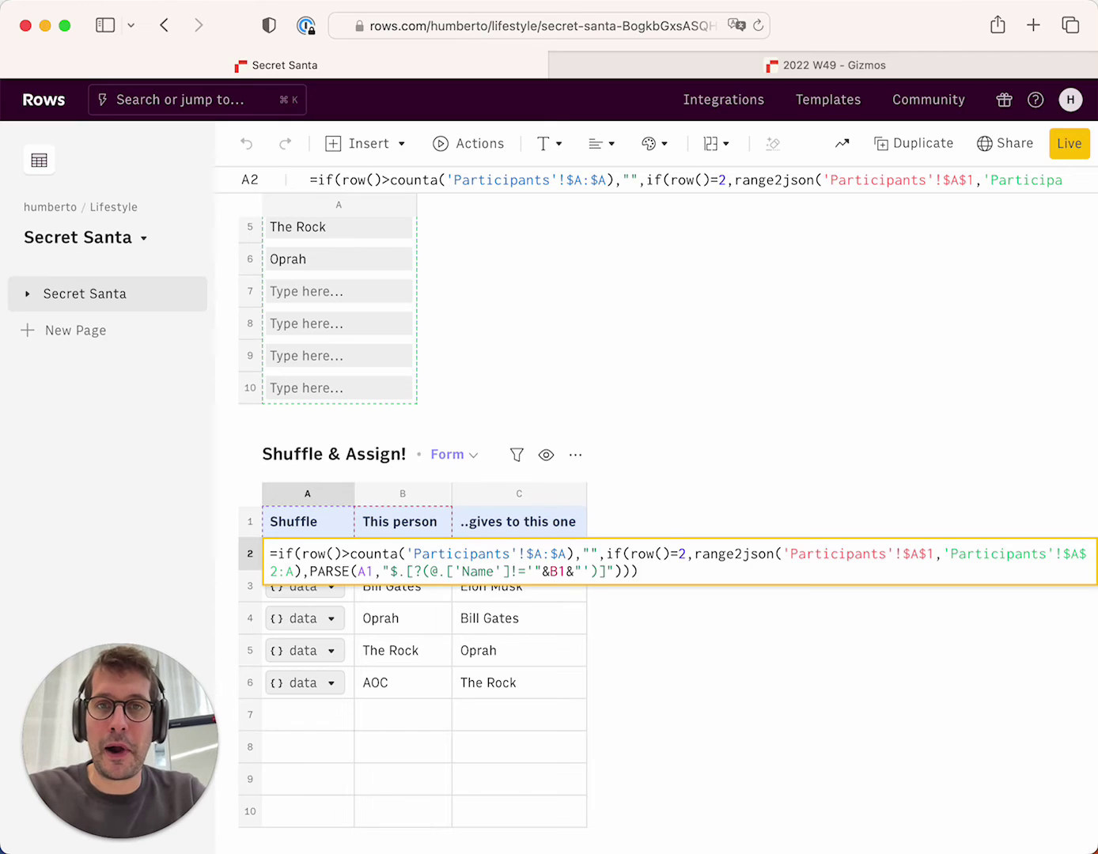
left_click_drag(601, 555, 303, 555)
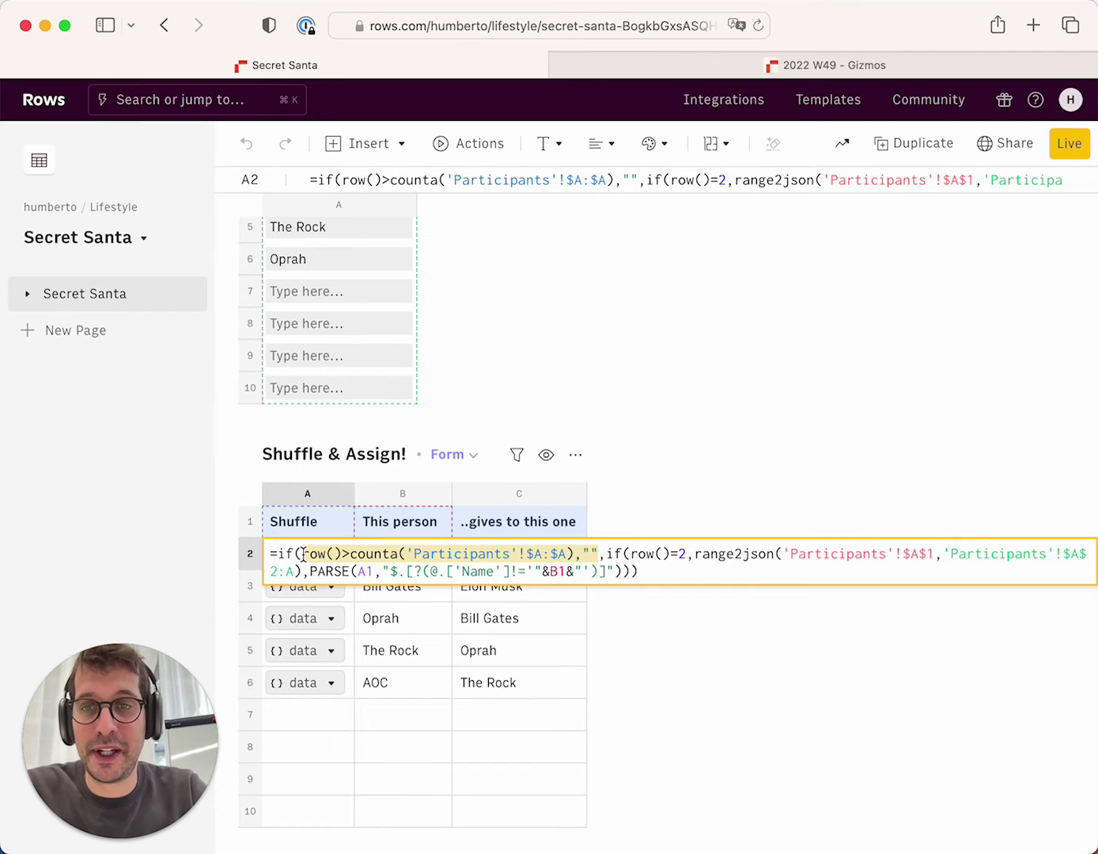
left_click(593, 554)
left_click(583, 556)
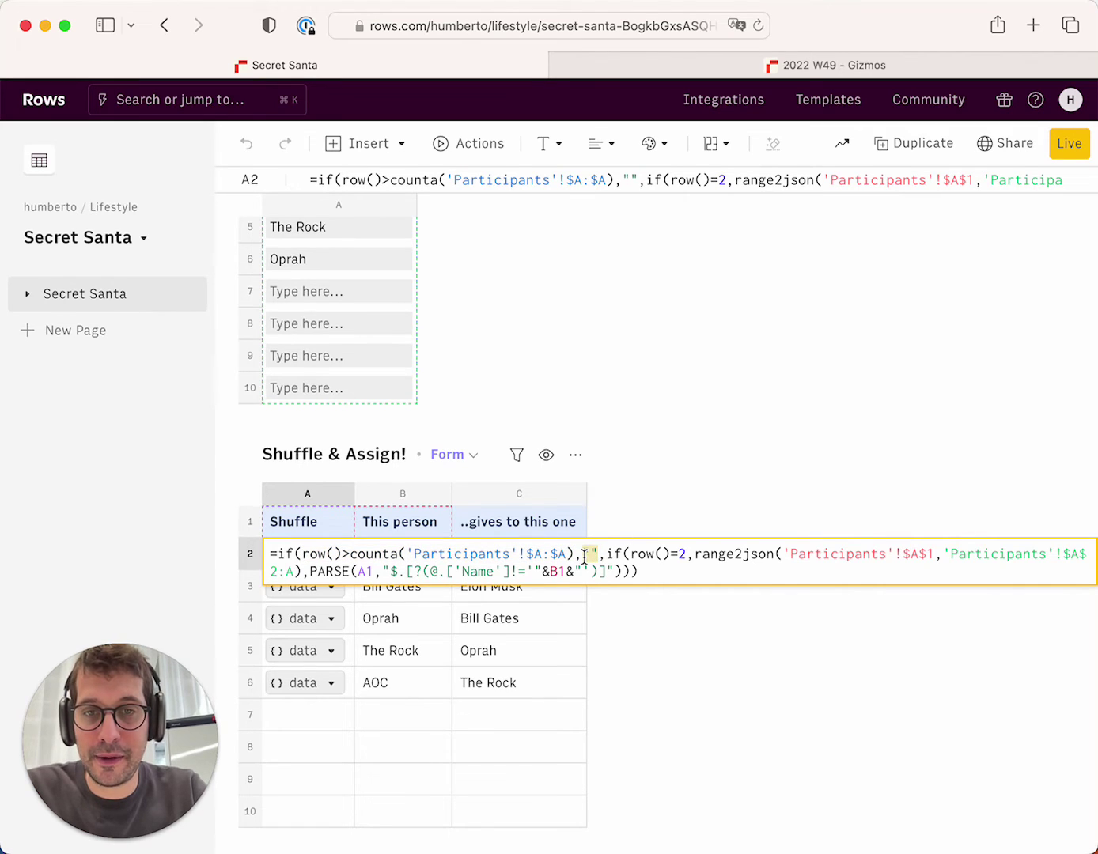
left_click(668, 622)
left_click(310, 720)
key("Down")
key("Down")
key("Down")
key("Down")
key("Down")
key("Down")
key("Down")
key("Down")
key("Down")
key("Down")
key("Up")
key("Up")
key("Up")
key("Up")
key("Up")
key("Up")
key("Up")
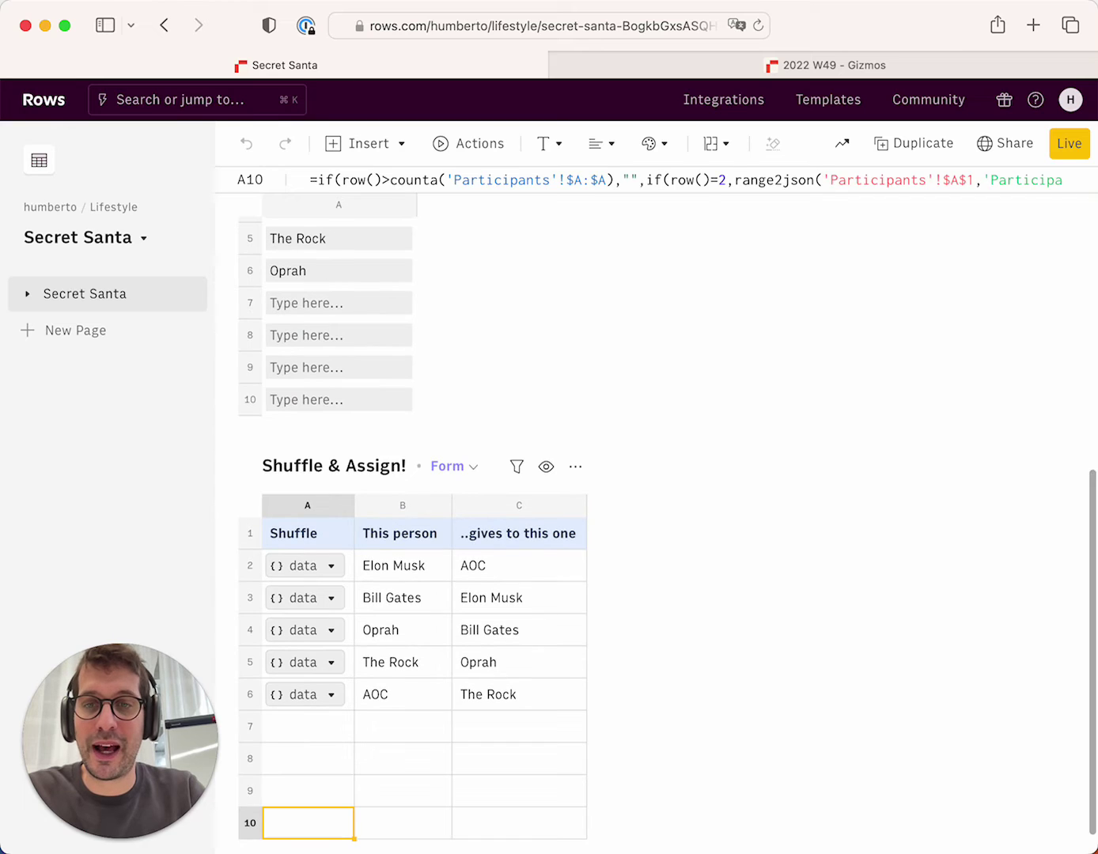
scroll(312, 727, "up", 1)
left_click(407, 601)
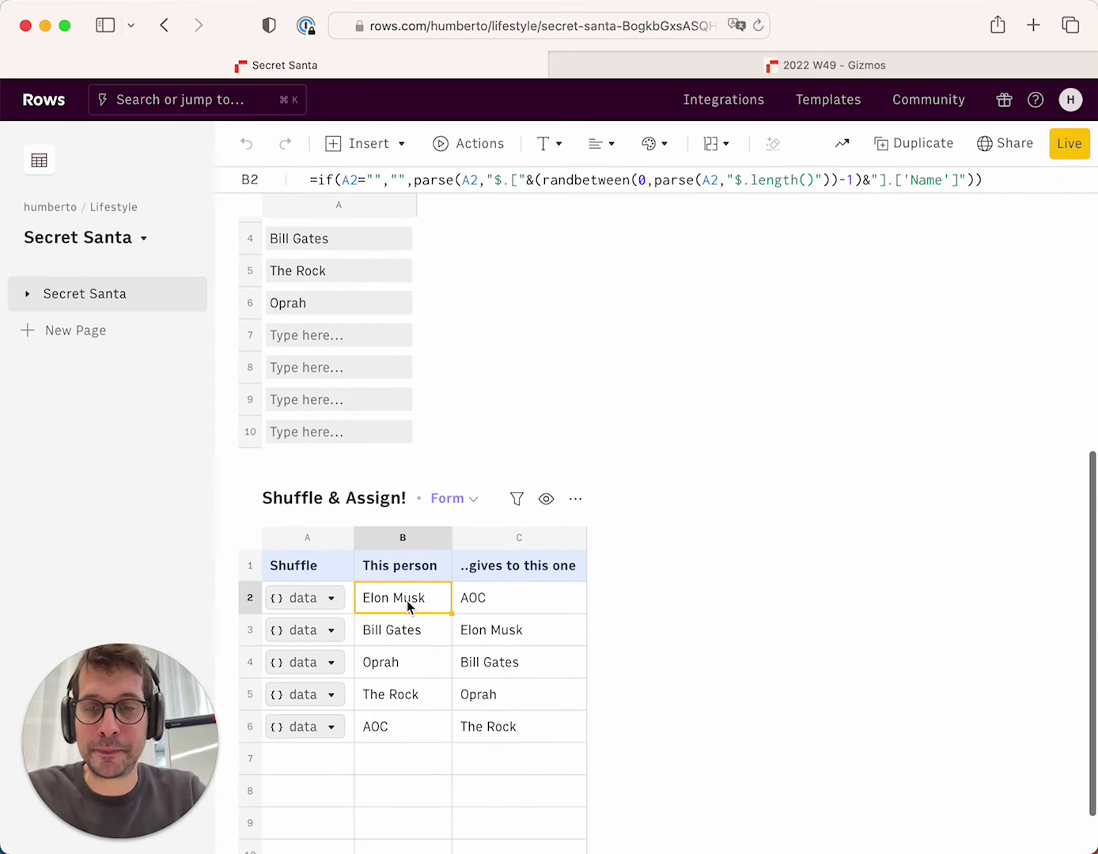
left_click(351, 601)
left_click(334, 605)
left_click(349, 702)
left_click(715, 398)
scroll(558, 441, "up", 1)
scroll(559, 449, "up", 2)
scroll(558, 449, "down", 1)
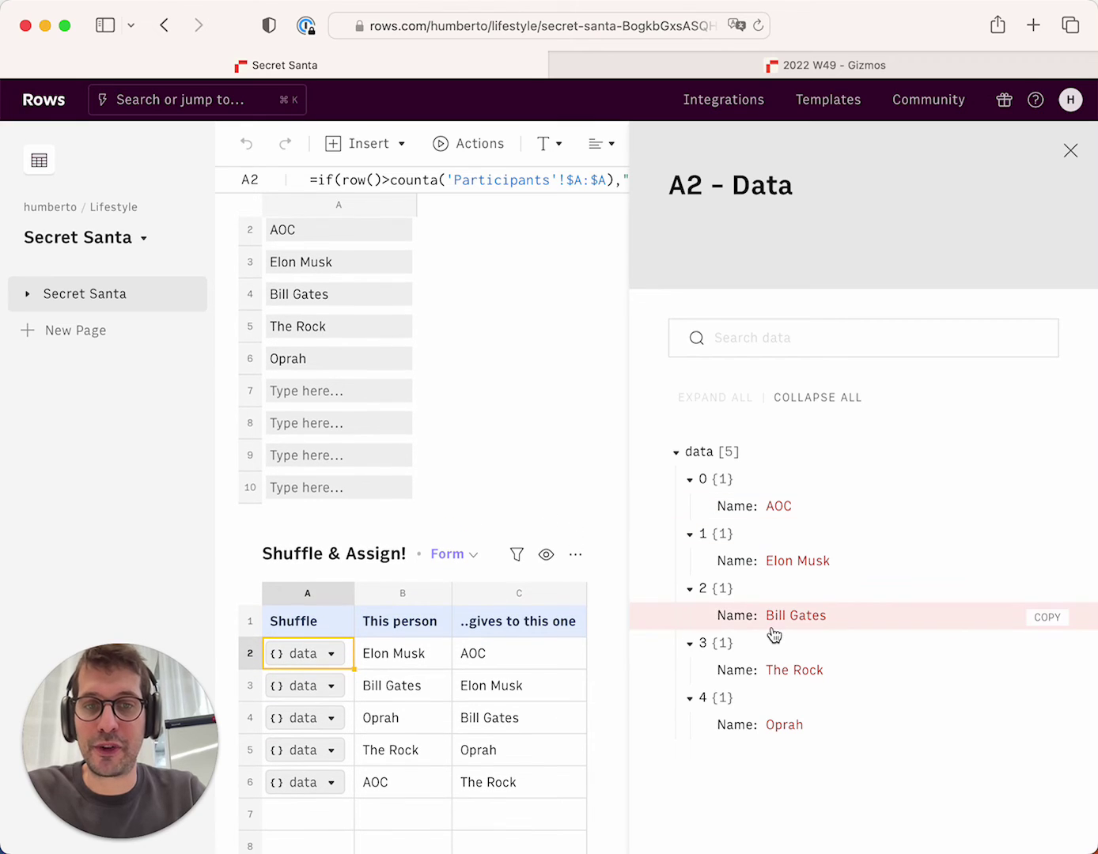
left_click(339, 686)
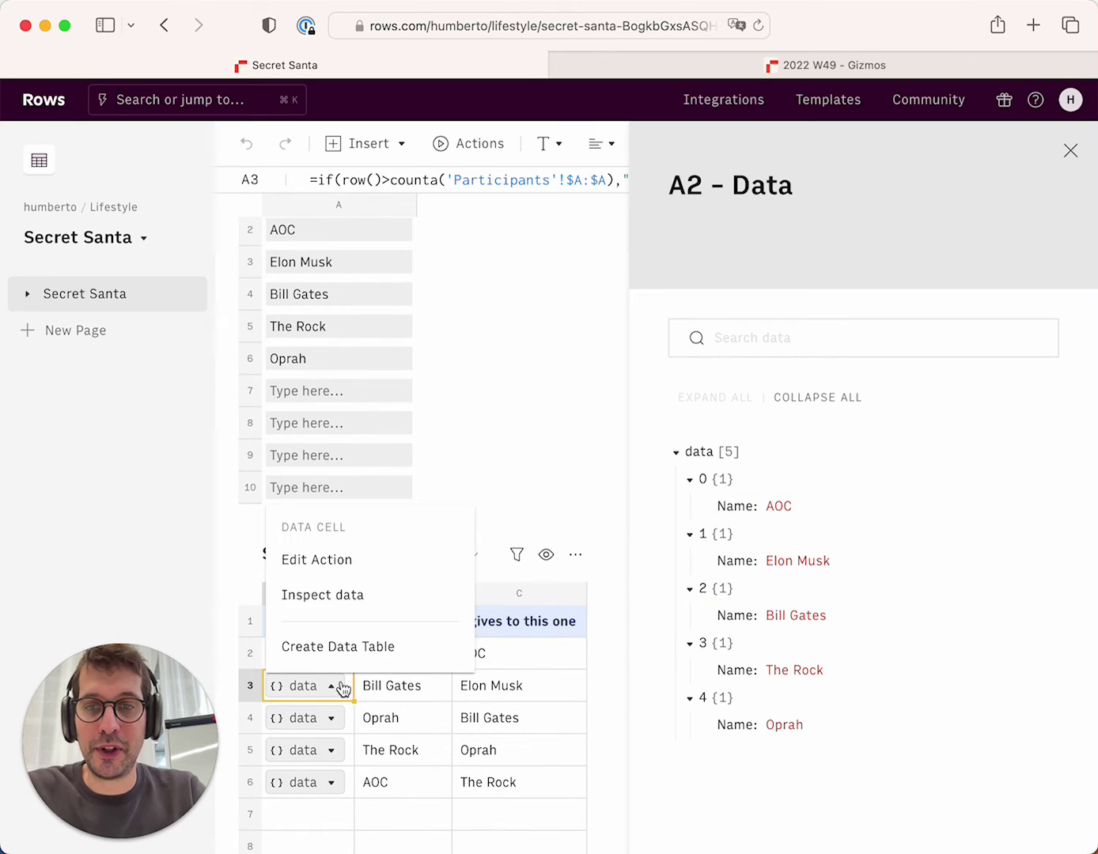
left_click(358, 595)
left_click(712, 400)
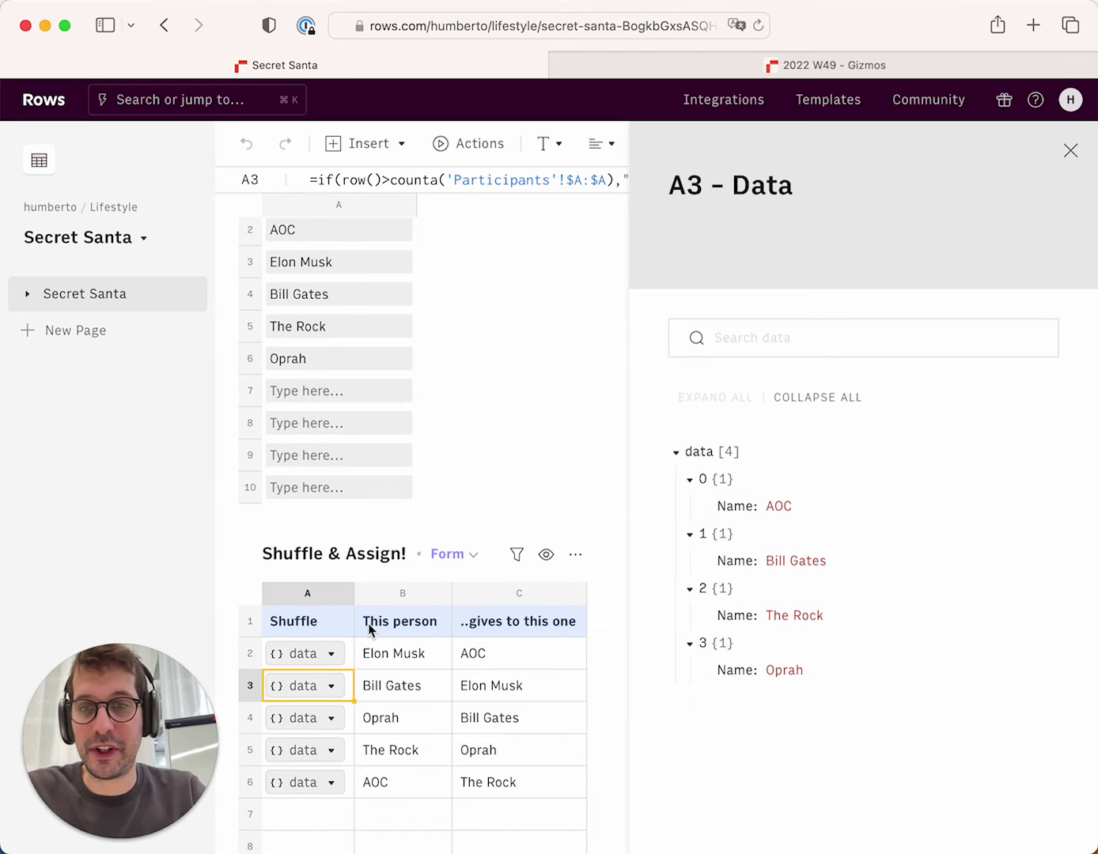
left_click(405, 656)
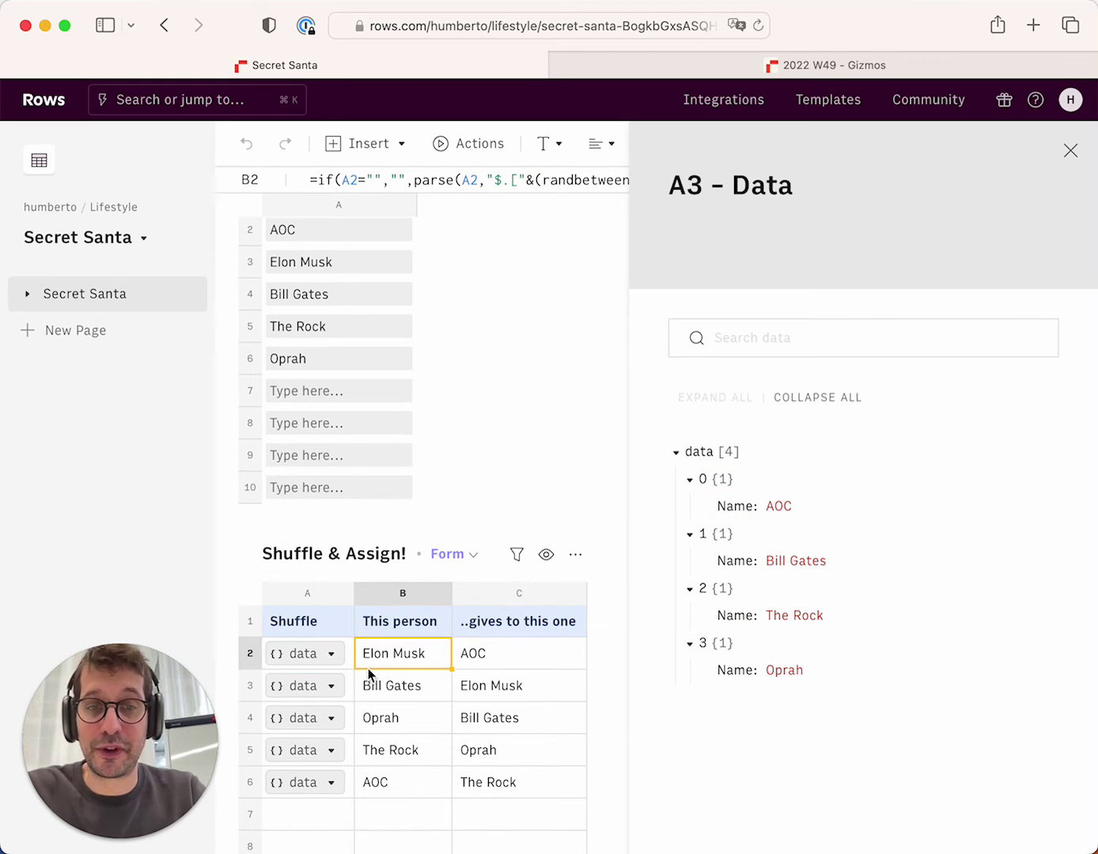
left_click(332, 719)
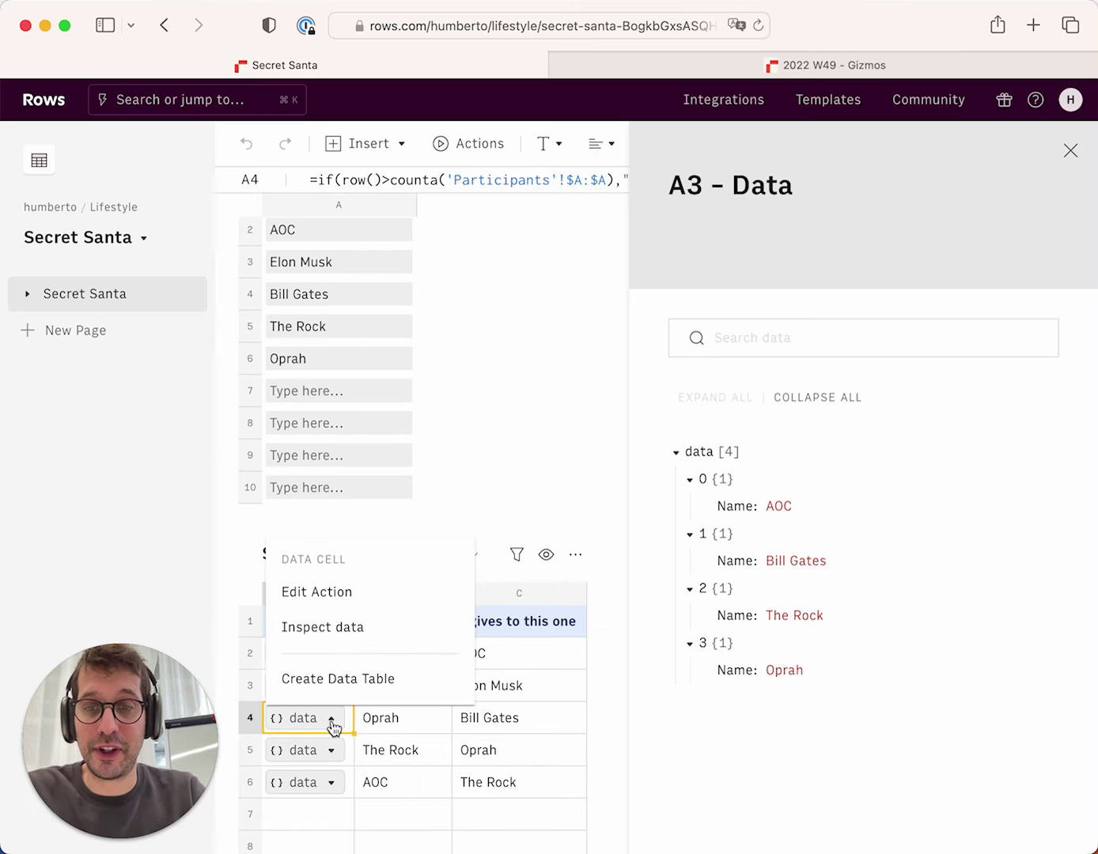
left_click(366, 625)
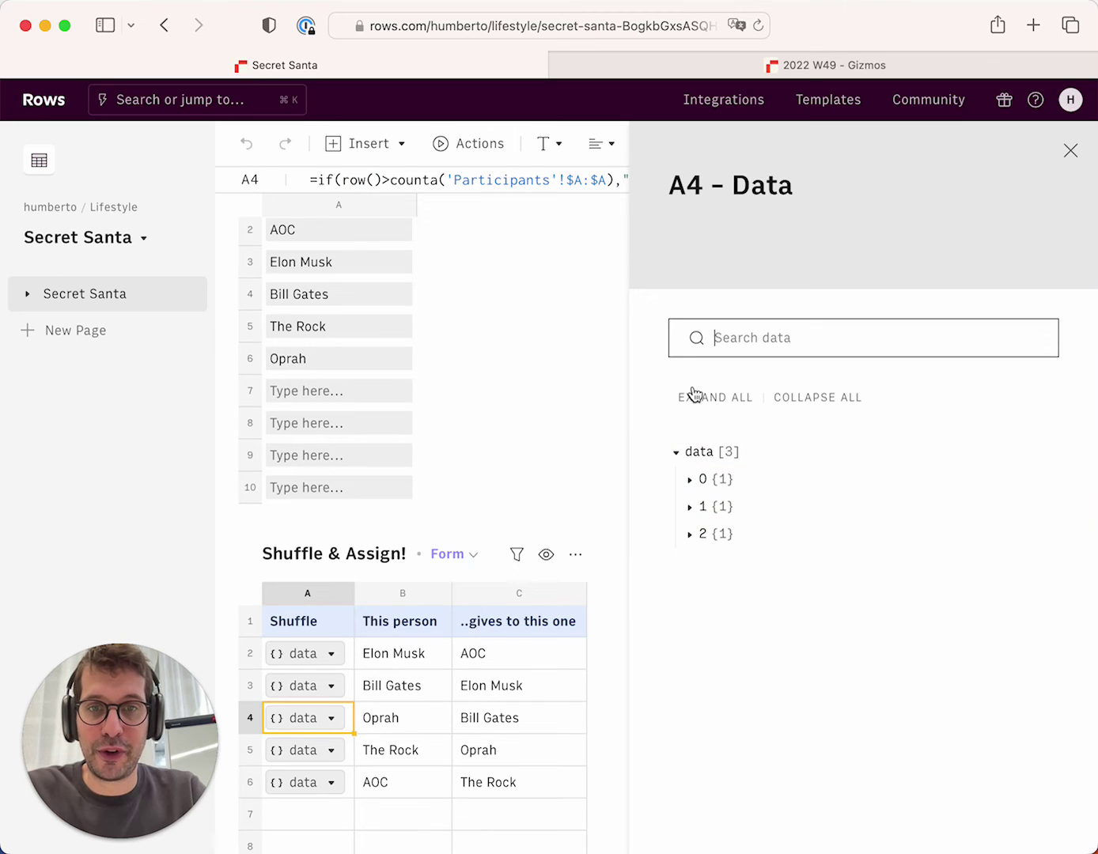
left_click(695, 394)
left_click(1071, 152)
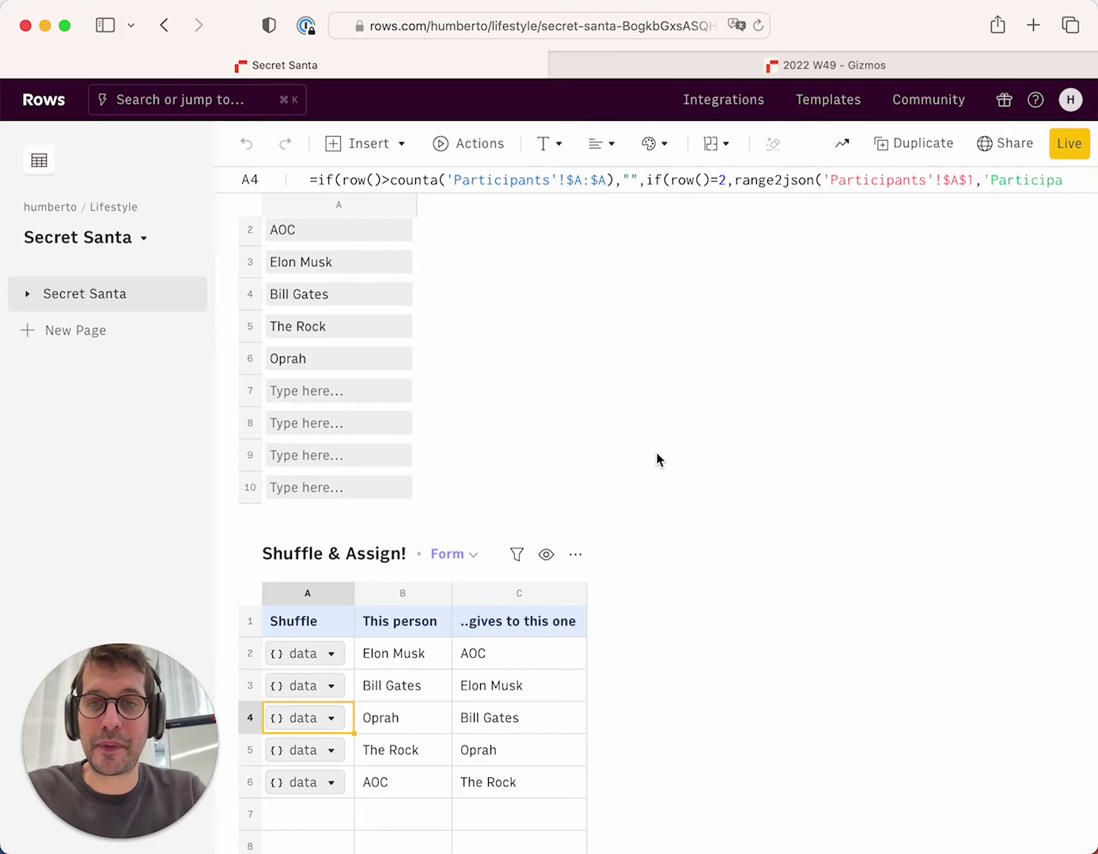
left_click(432, 622)
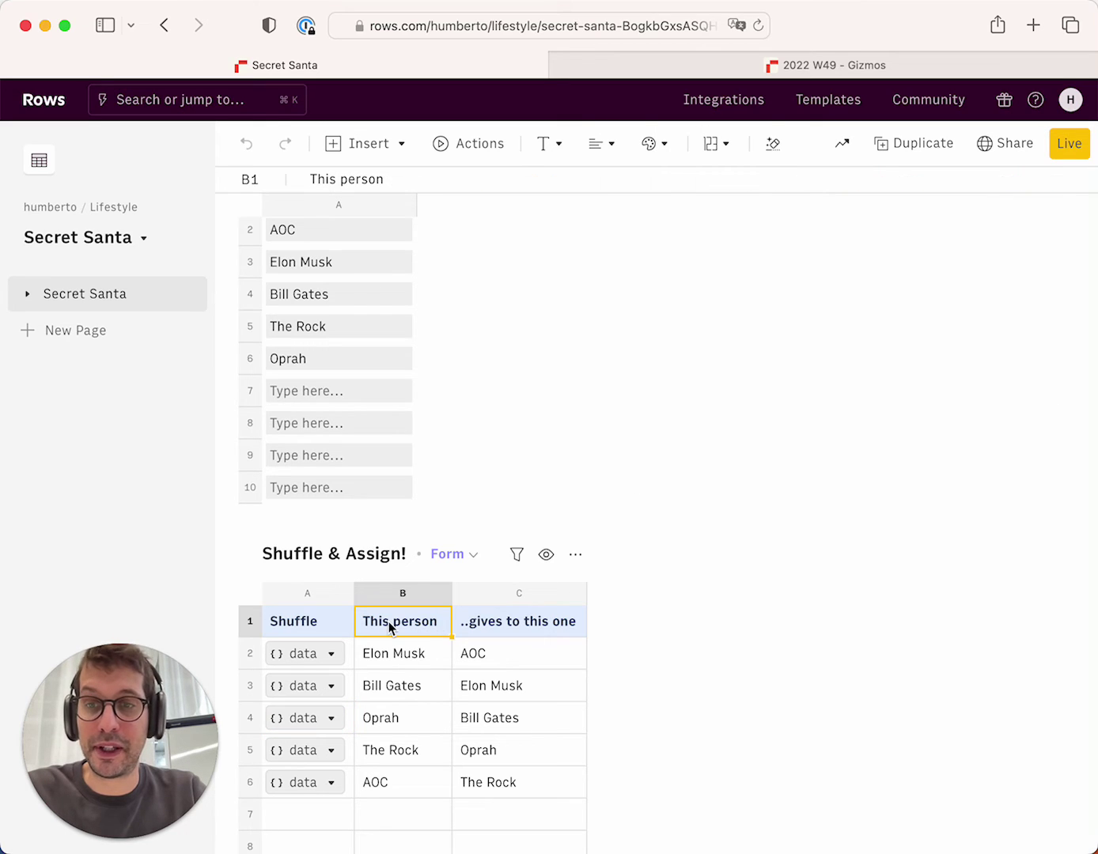
left_click(390, 647)
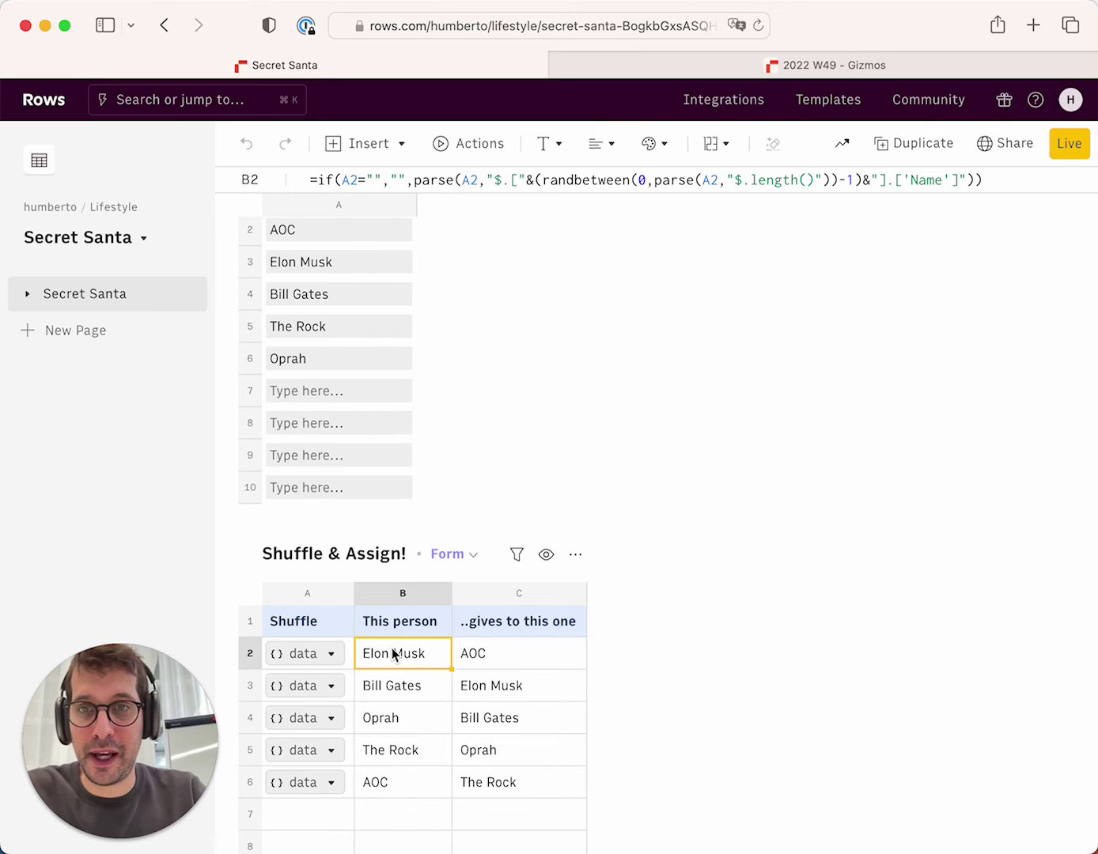
double_click(419, 654)
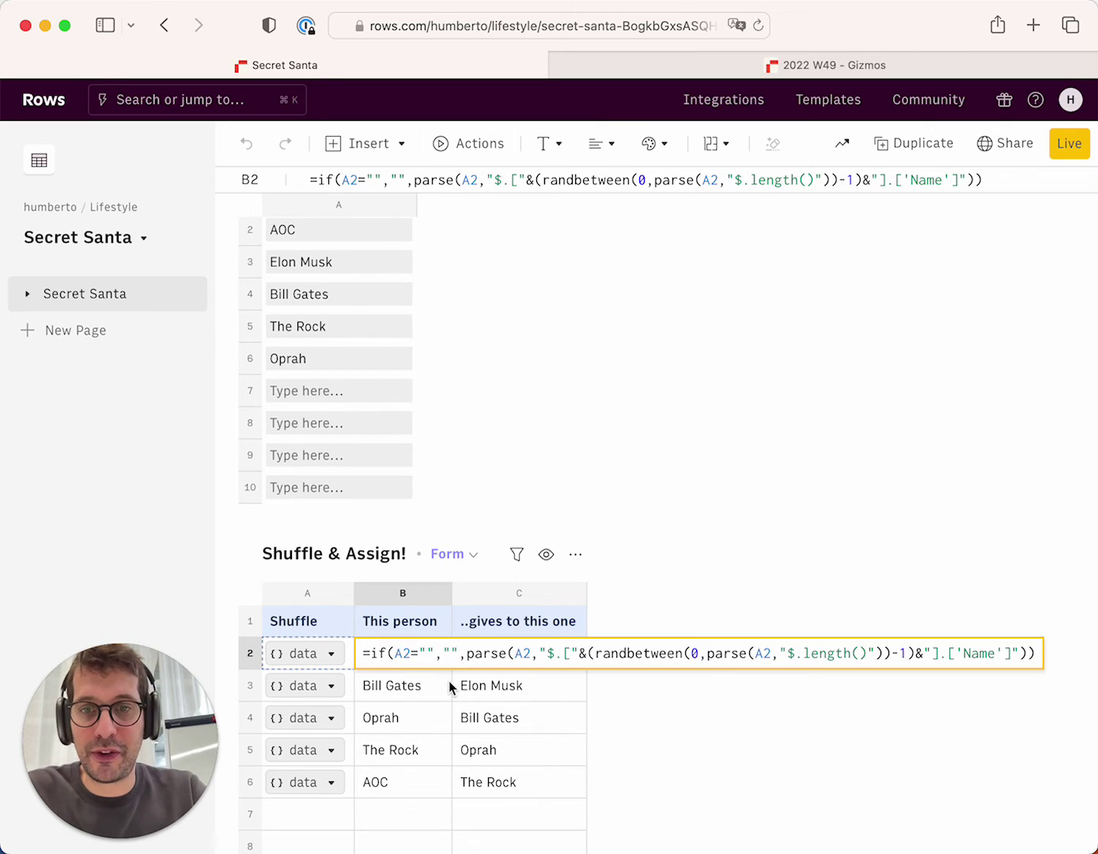
left_click_drag(462, 653, 377, 650)
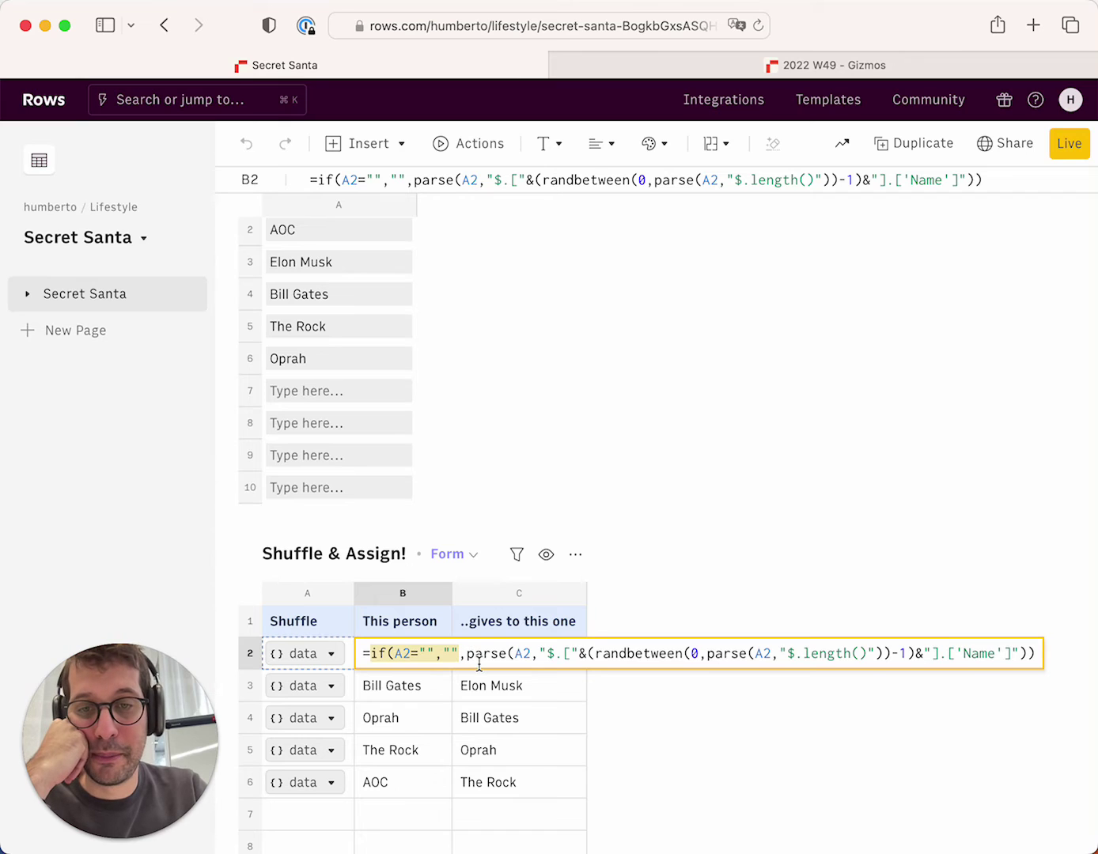
left_click(516, 655)
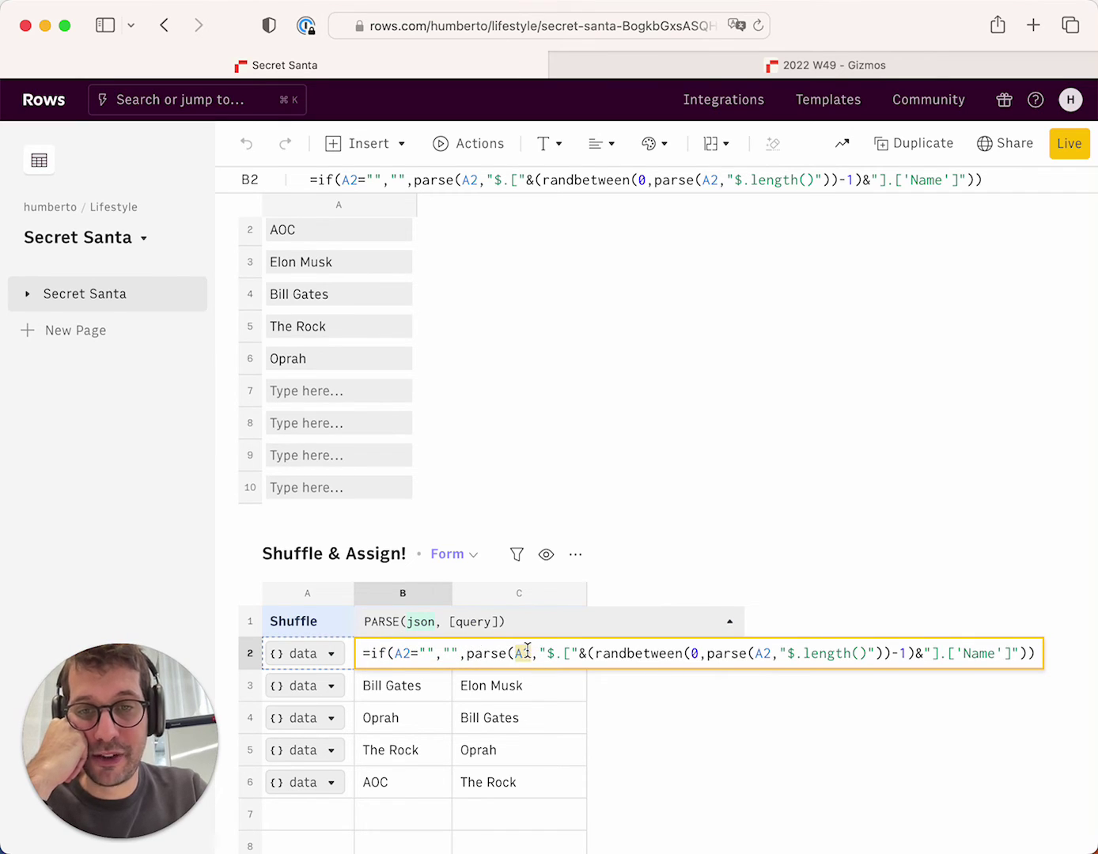
left_click(563, 655)
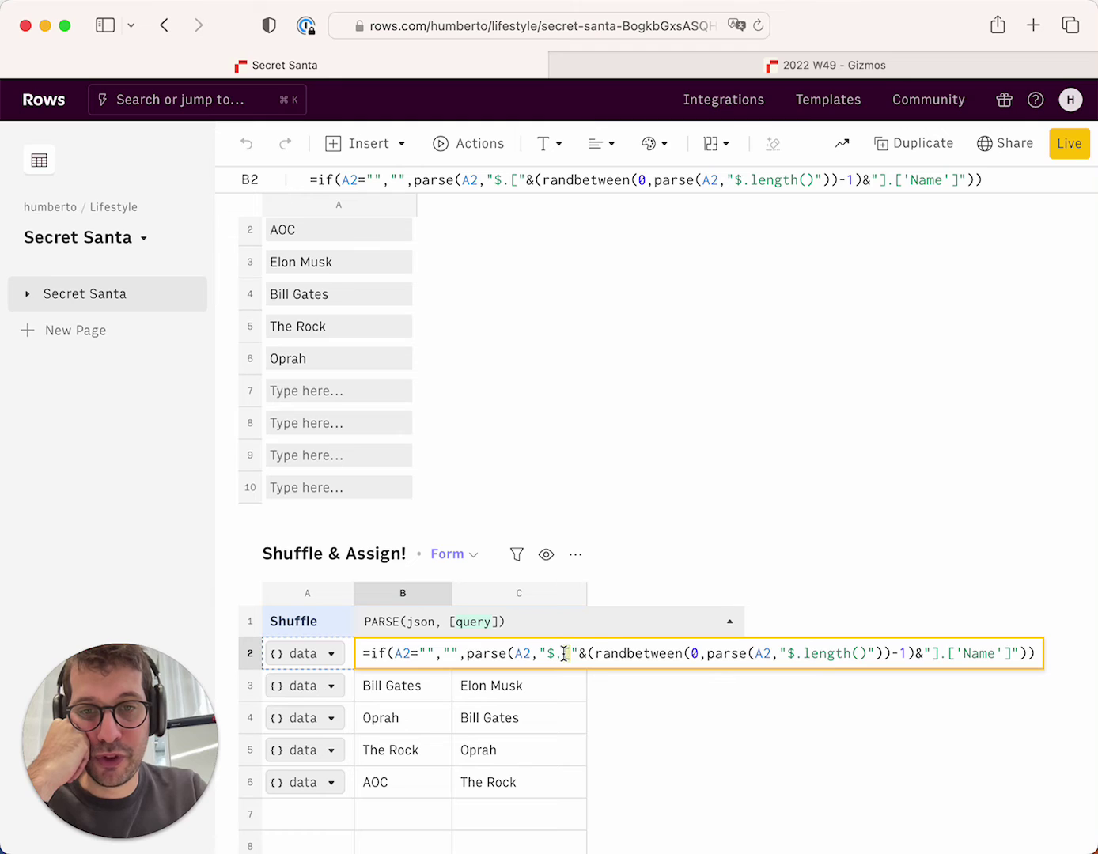
left_click(696, 655)
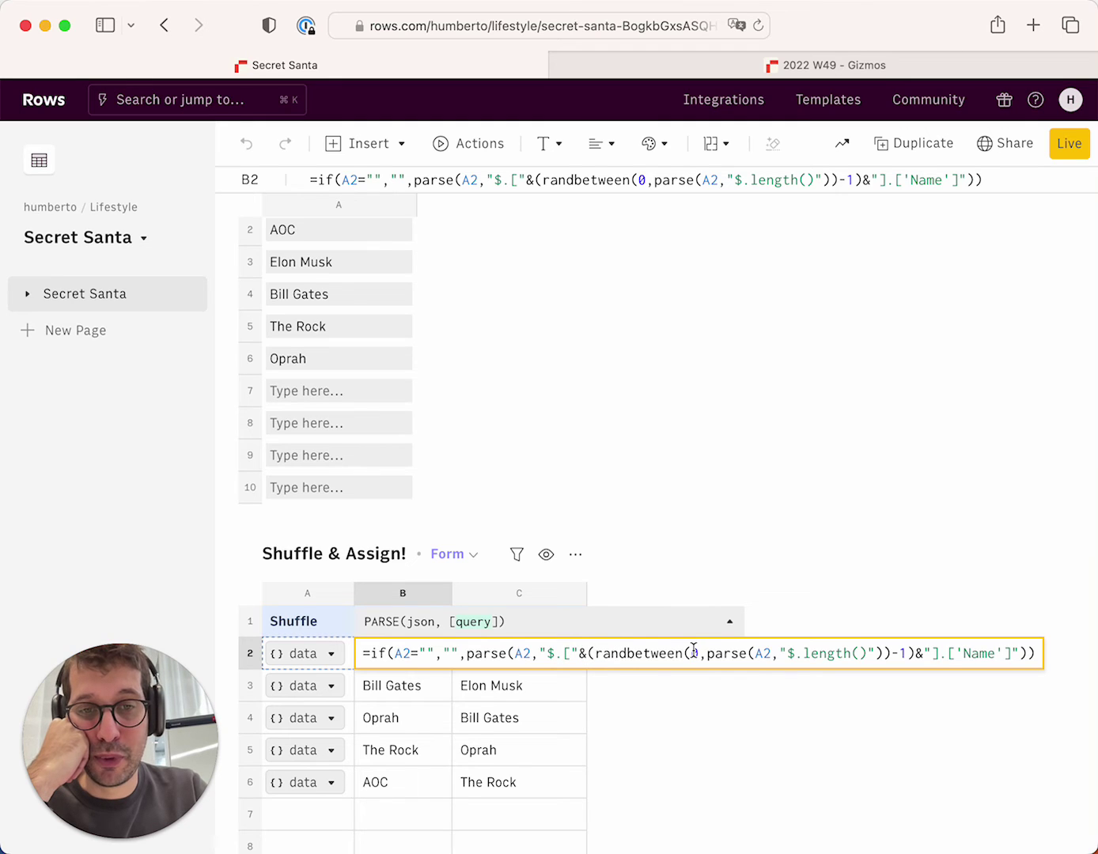
key("super+shift+Left")
left_click(868, 654, "shift")
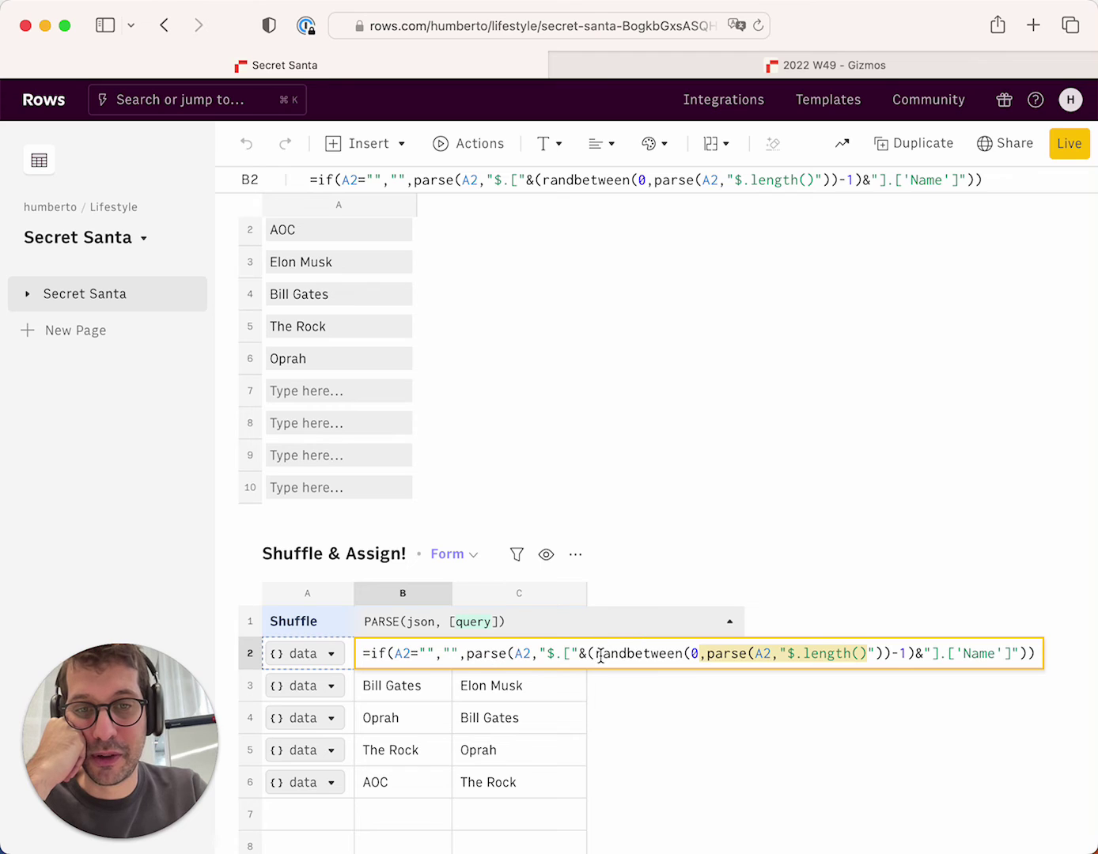
left_click_drag(707, 654, 879, 653)
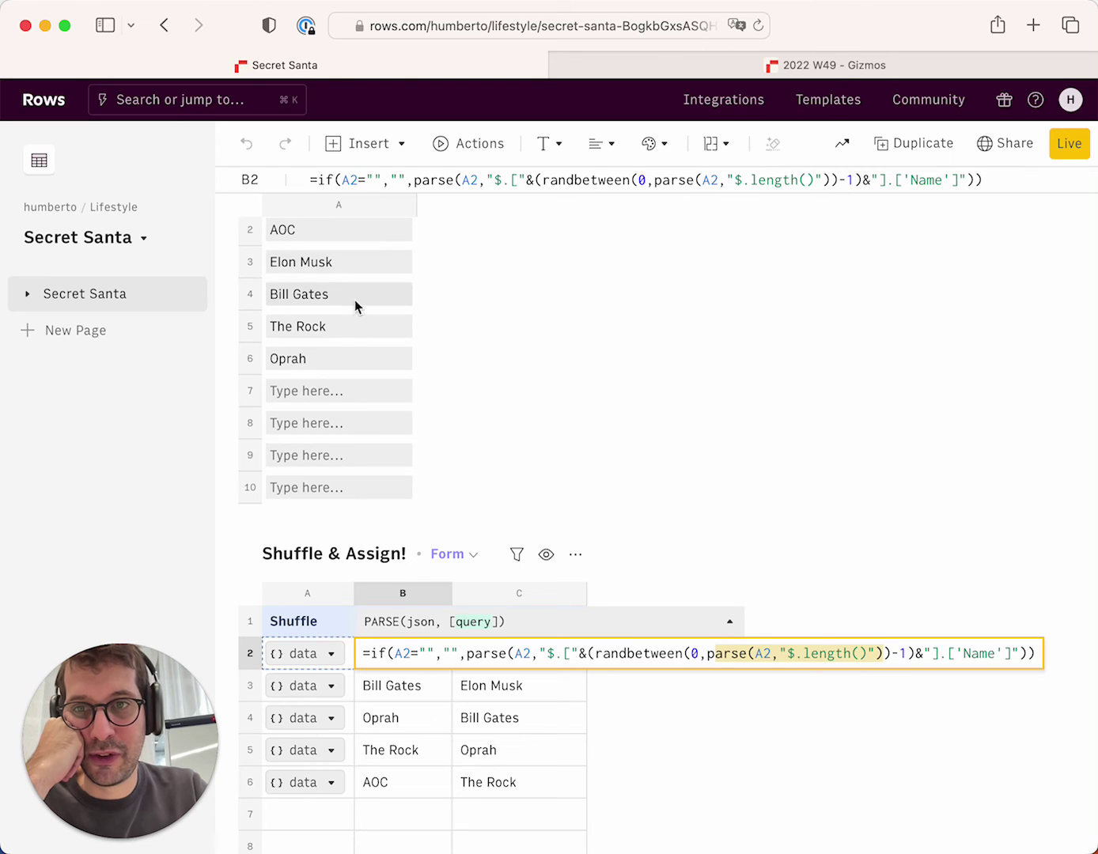
scroll(330, 271, "up", 2)
scroll(332, 270, "down", 2)
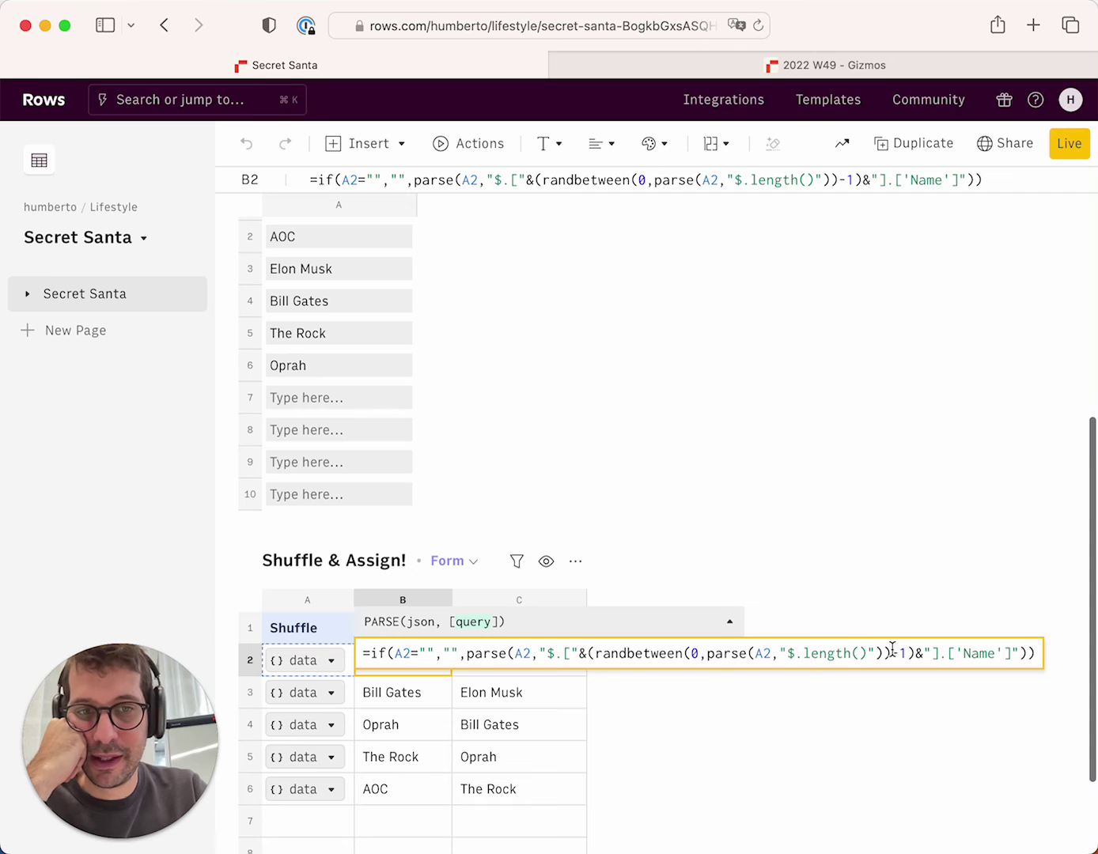
left_click_drag(891, 653, 908, 653)
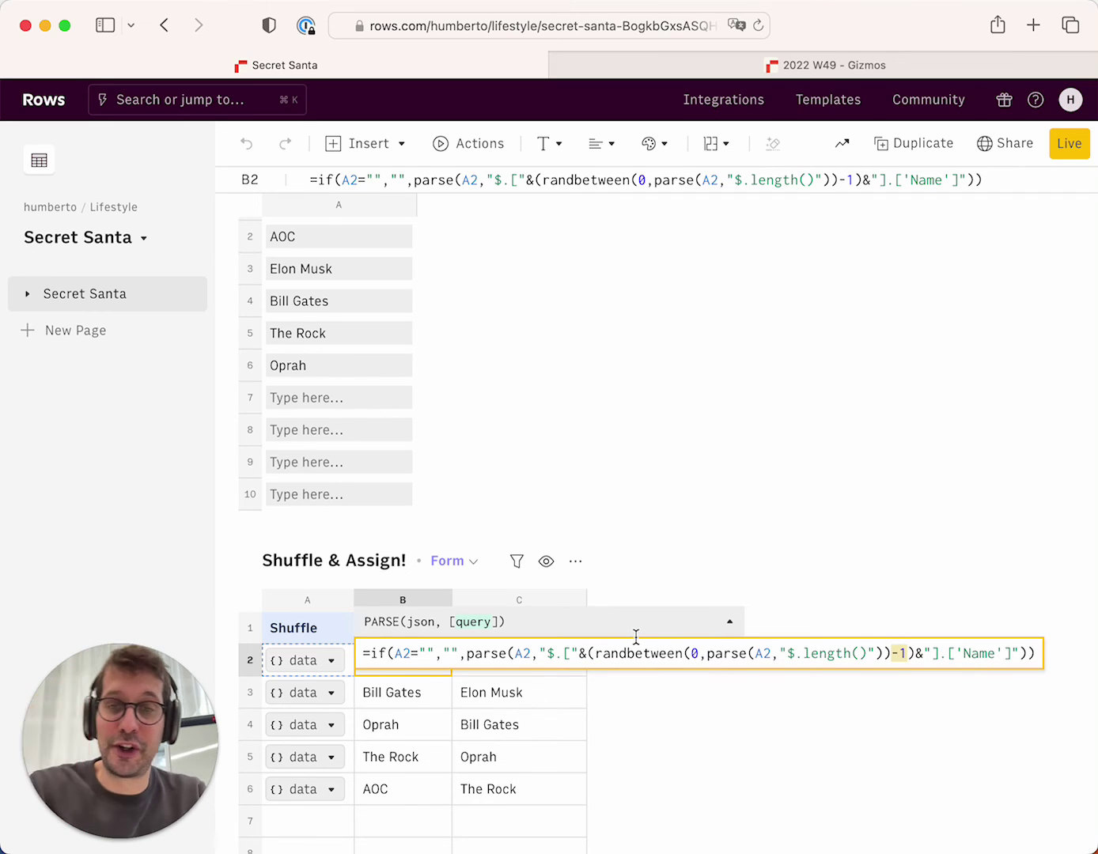
key("Escape")
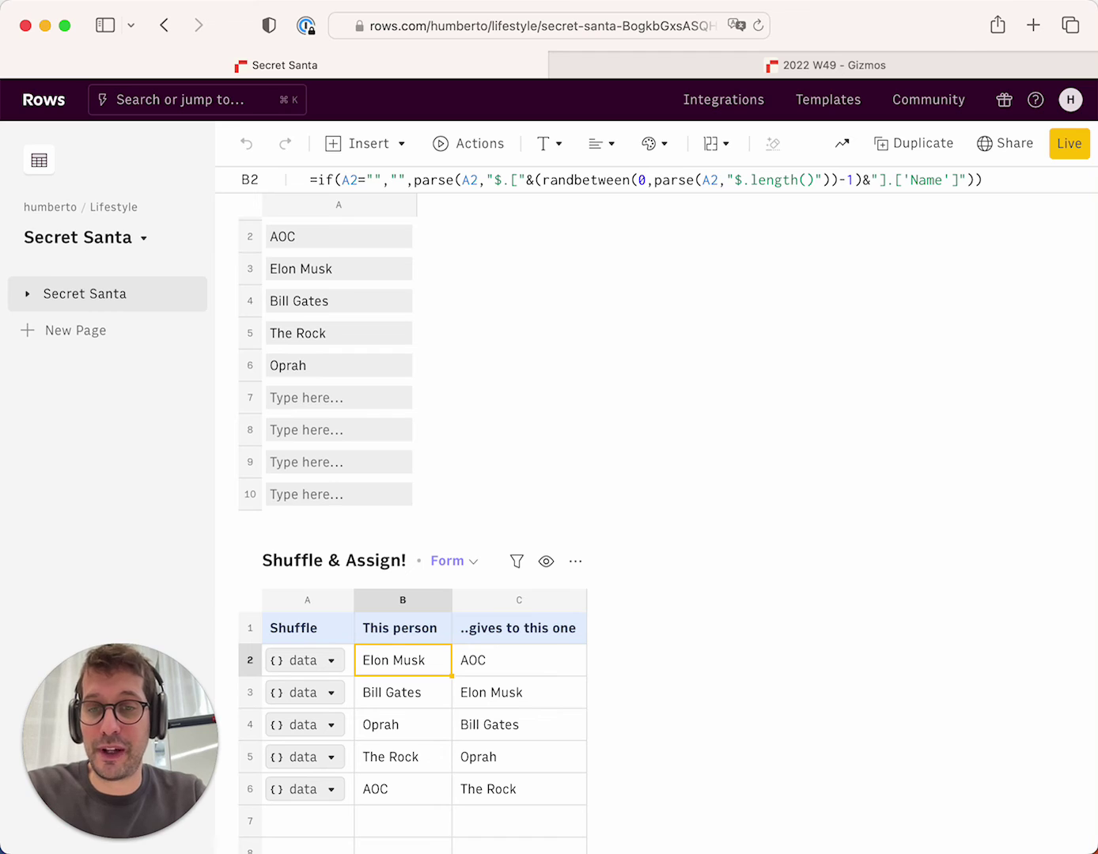
left_click(519, 660)
key("Return")
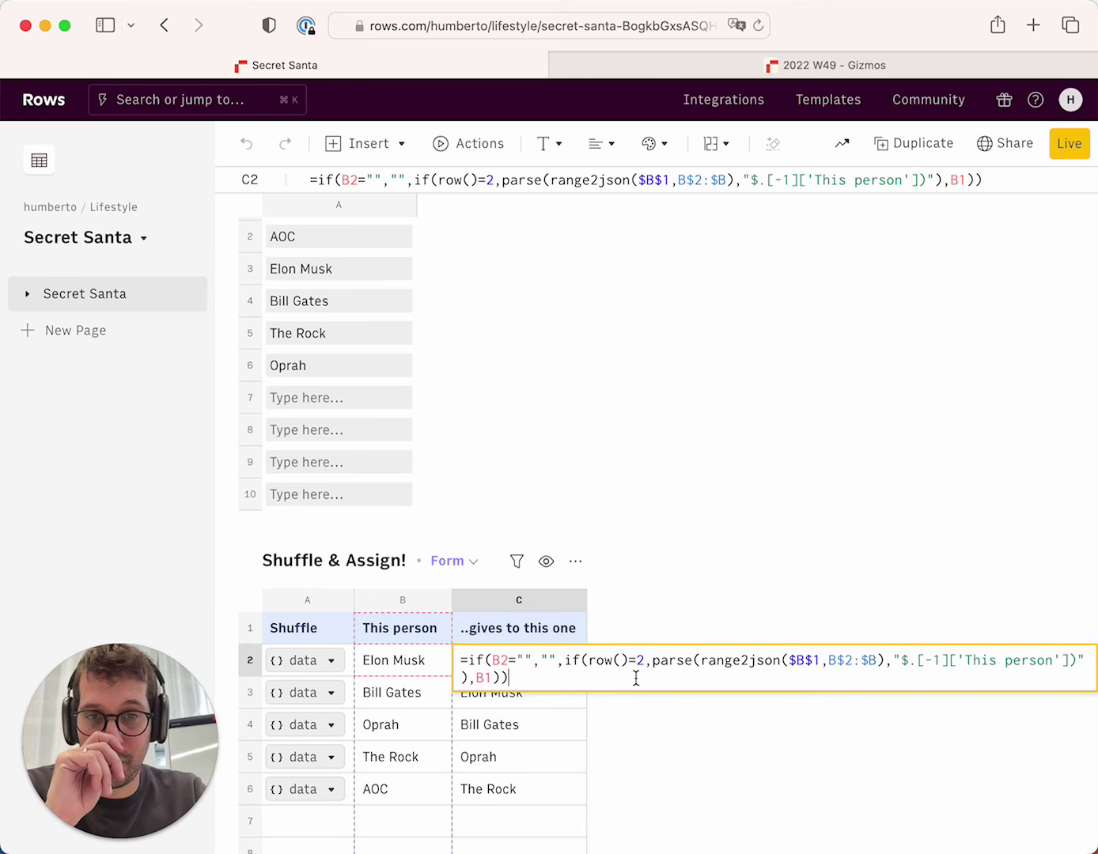
left_click_drag(644, 661, 584, 662)
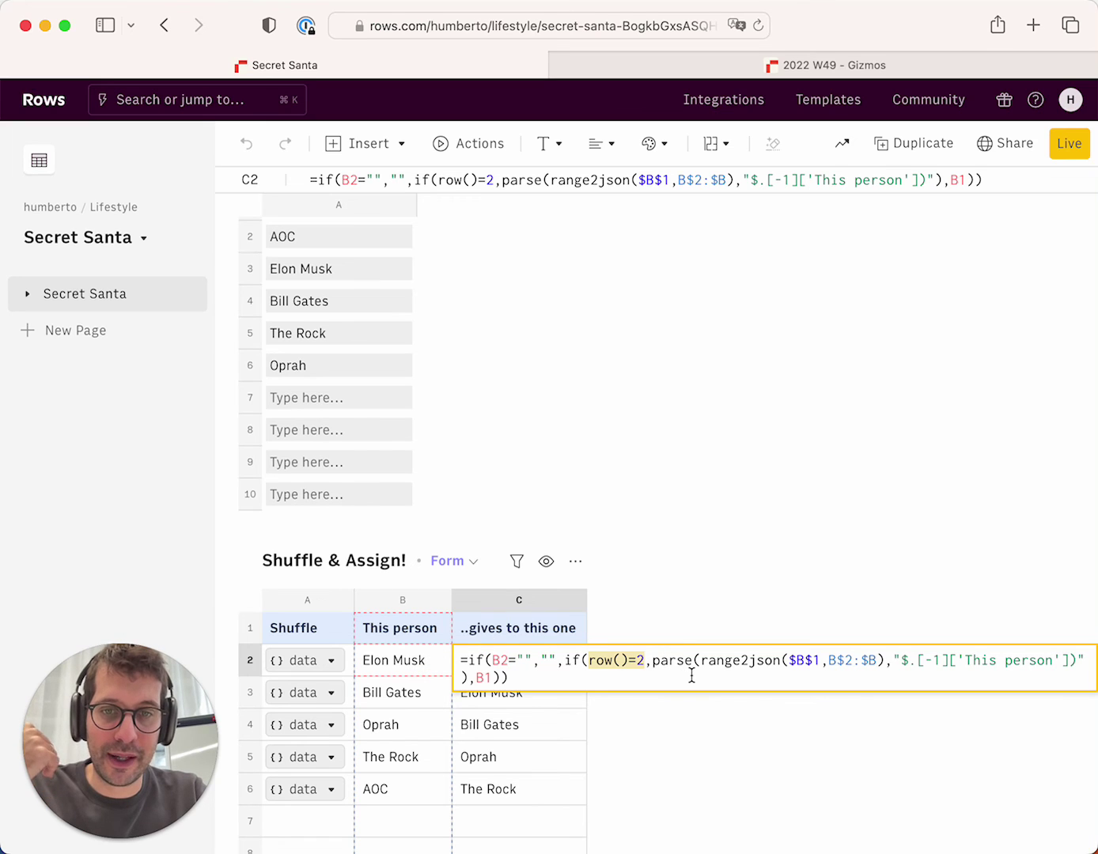
left_click_drag(654, 661, 1076, 657)
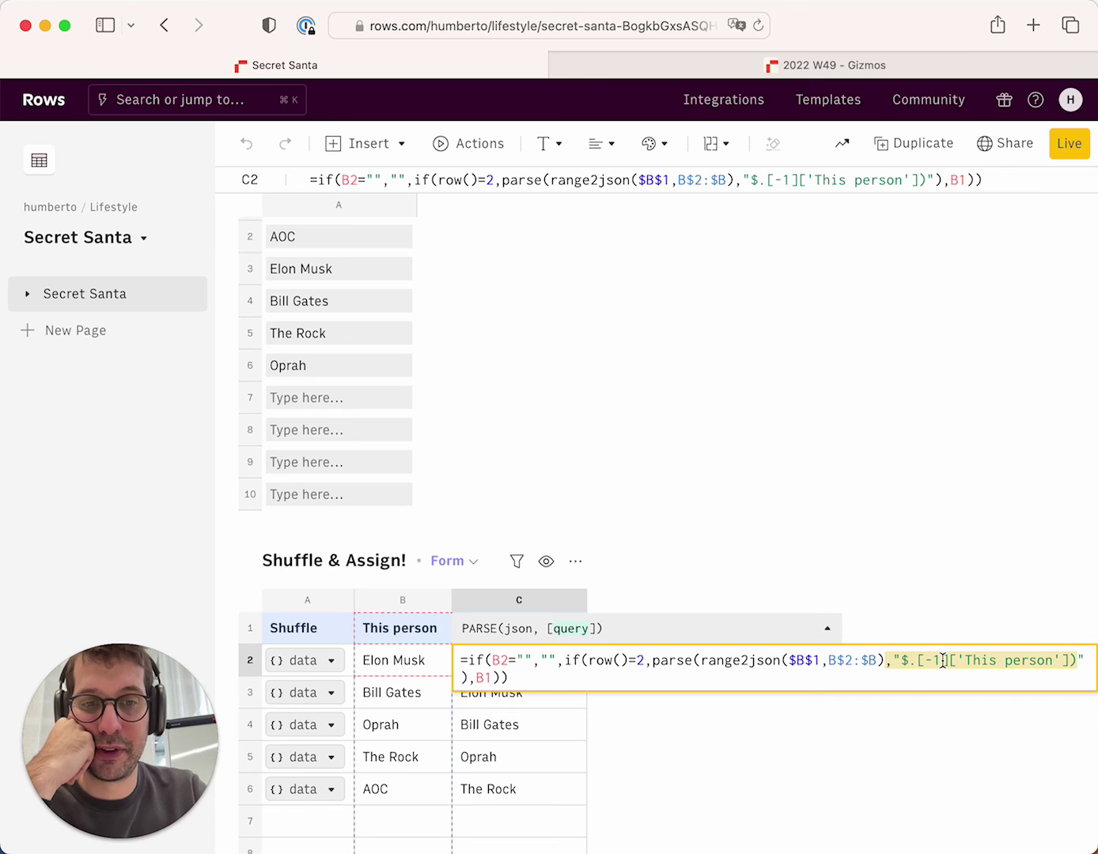
left_click_drag(925, 661, 942, 663)
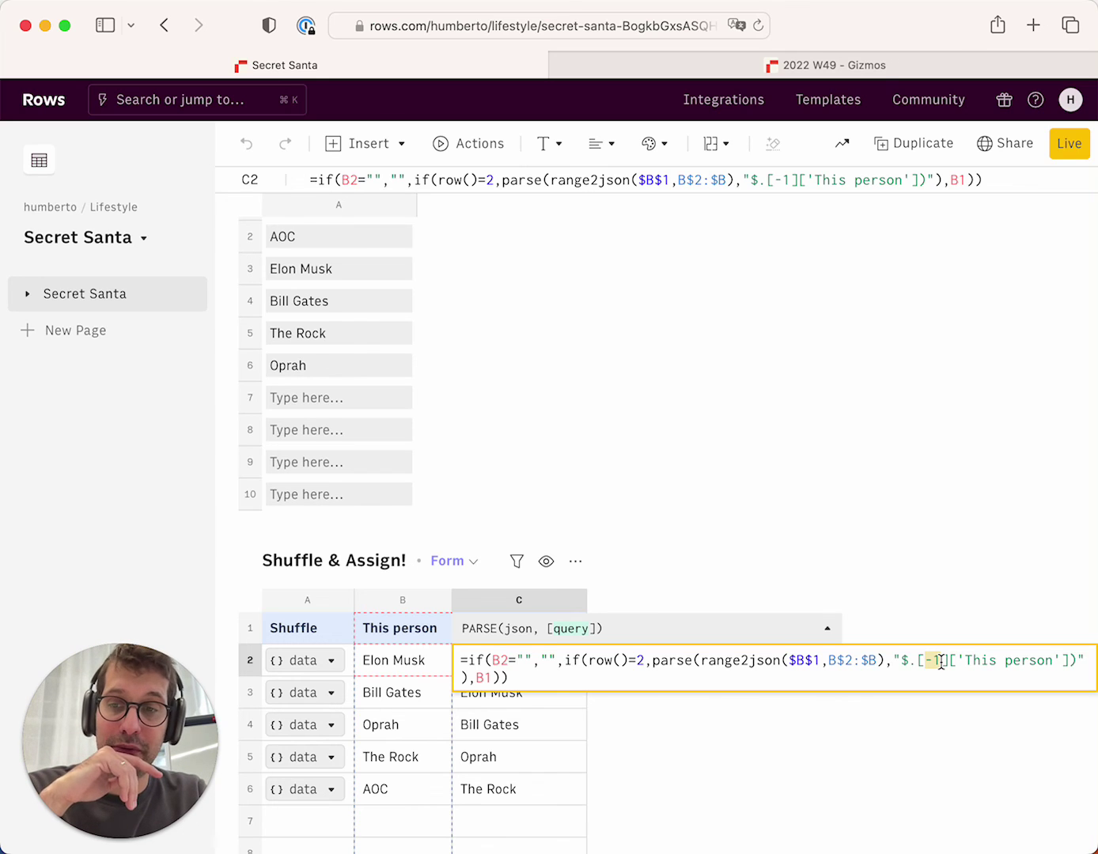
left_click(976, 661)
left_click_drag(965, 661, 1037, 663)
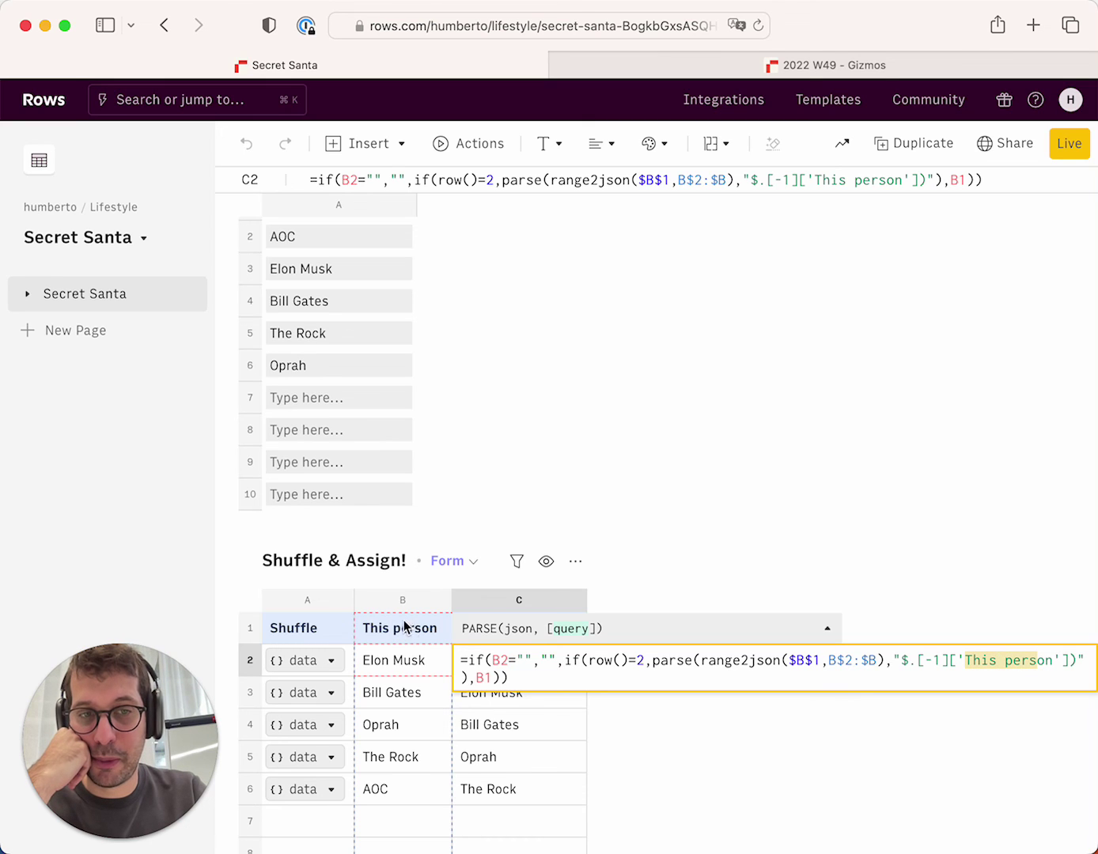
left_click(487, 675)
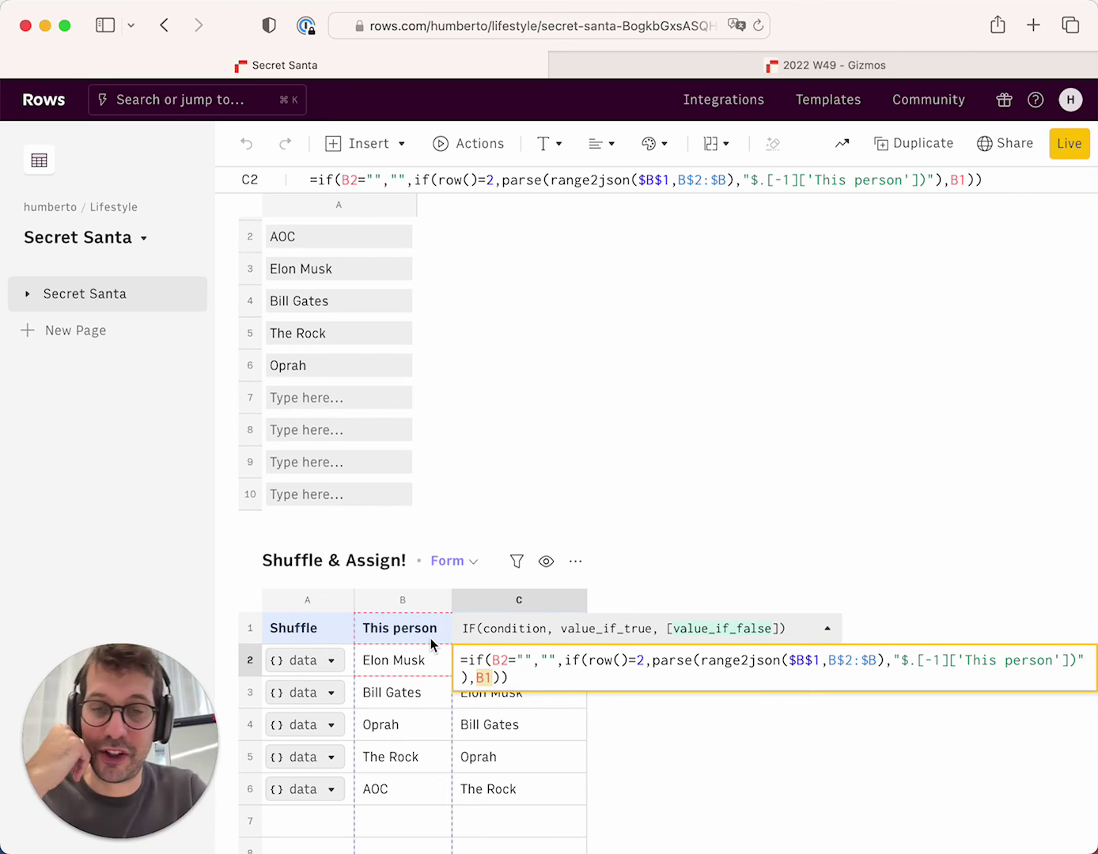
key("Escape")
Switch the Secret Santa spreadsheet to its Live view and scroll through it
left_click(1070, 155)
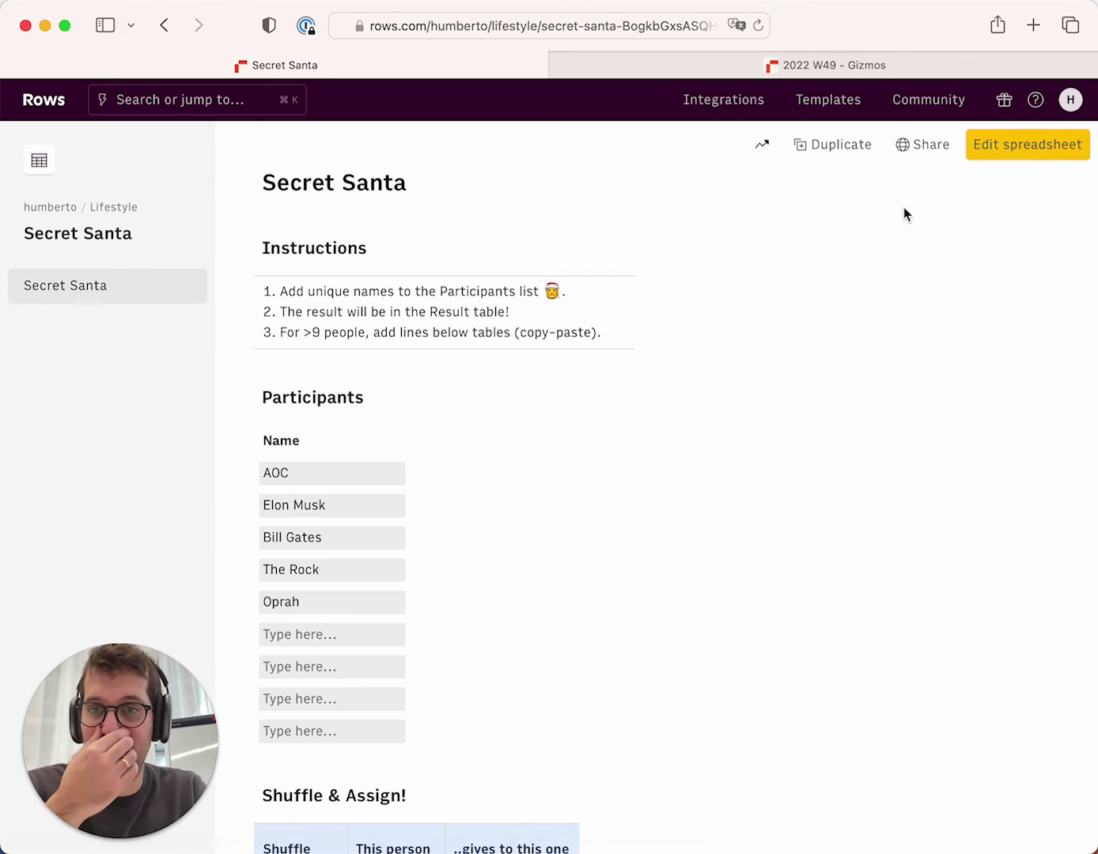
scroll(827, 487, "down", 1)
scroll(826, 480, "down", 2)
scroll(826, 481, "up", 3)
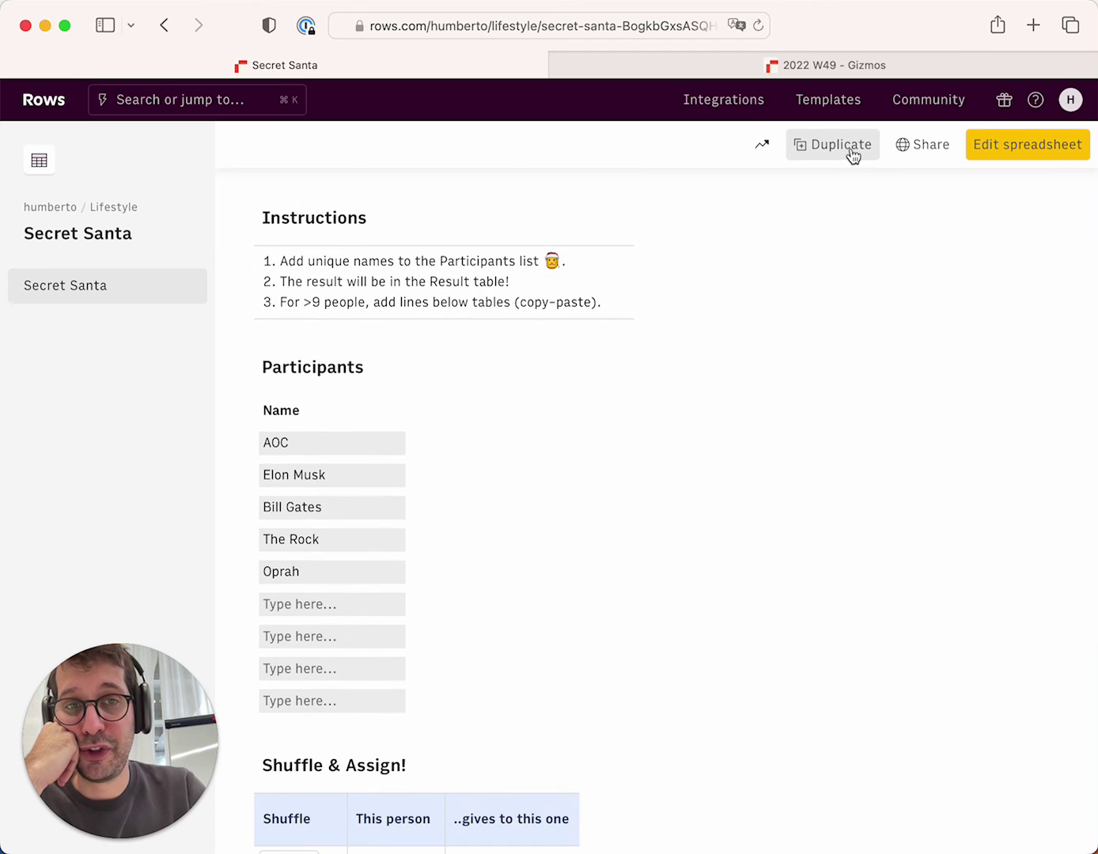
Bring up the Duplicate spreadsheet dialog and dismiss it without copying
left_click(826, 157)
left_click(823, 181)
scroll(851, 498, "down", 1)
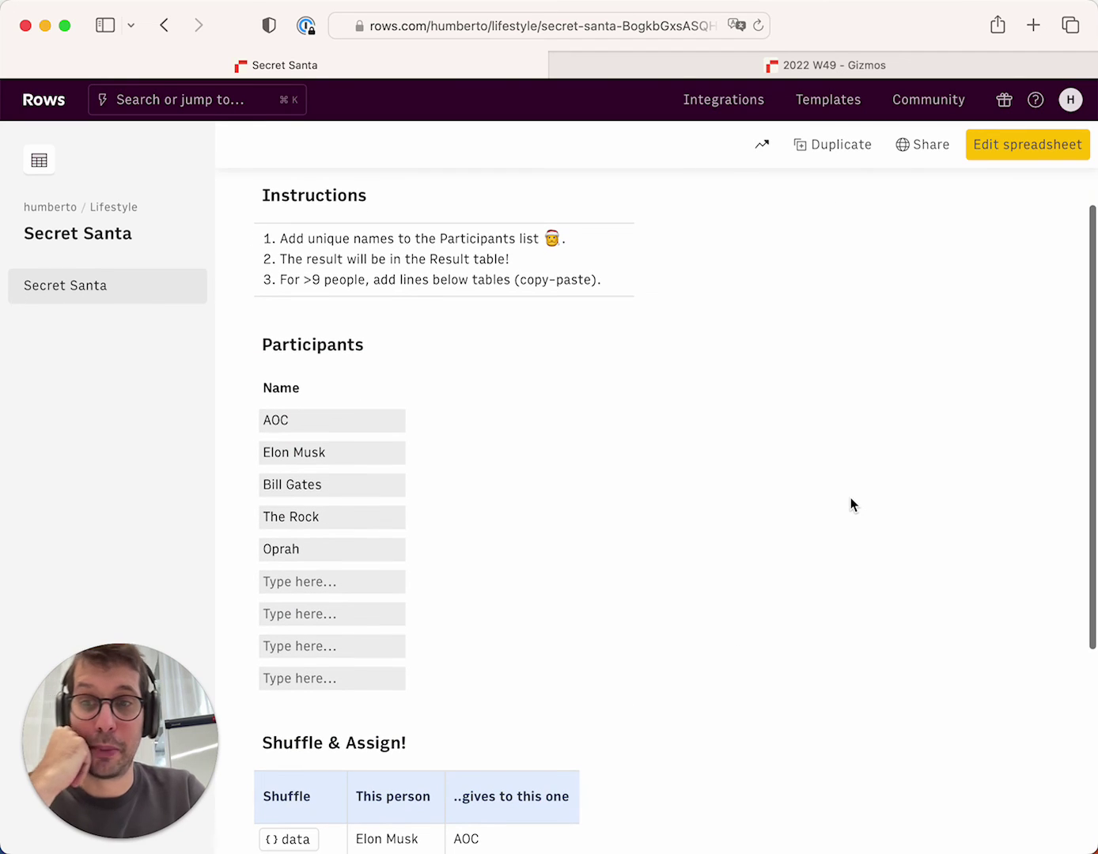